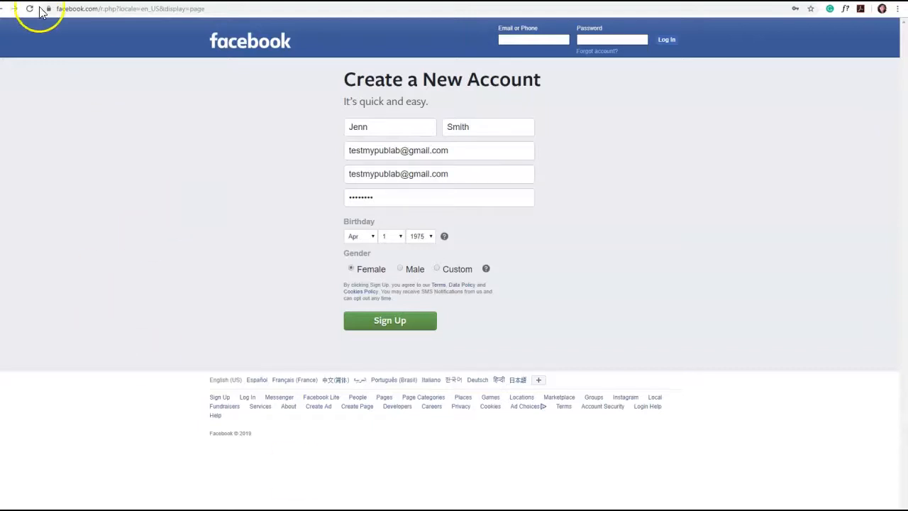
Submit the completed Facebook sign-up form and save the new login in the browser
left_click_drag(103, 9, 51, 9)
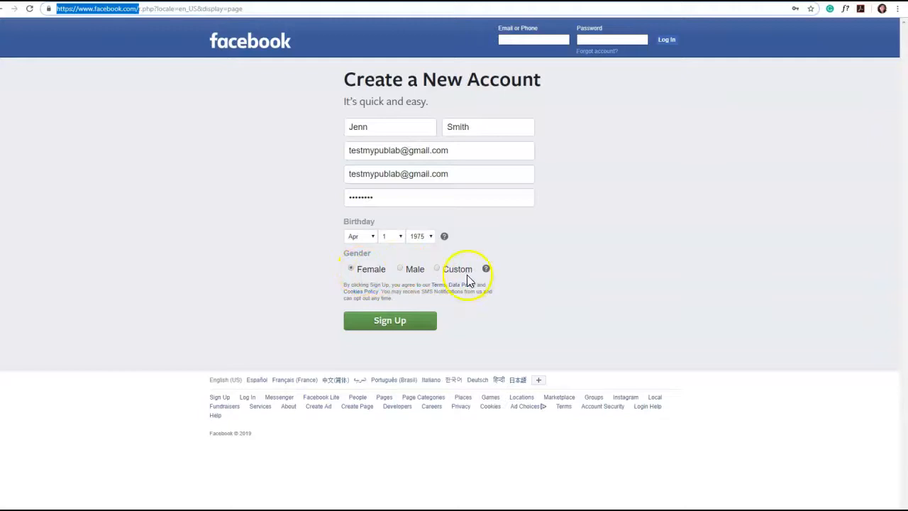
left_click(387, 322)
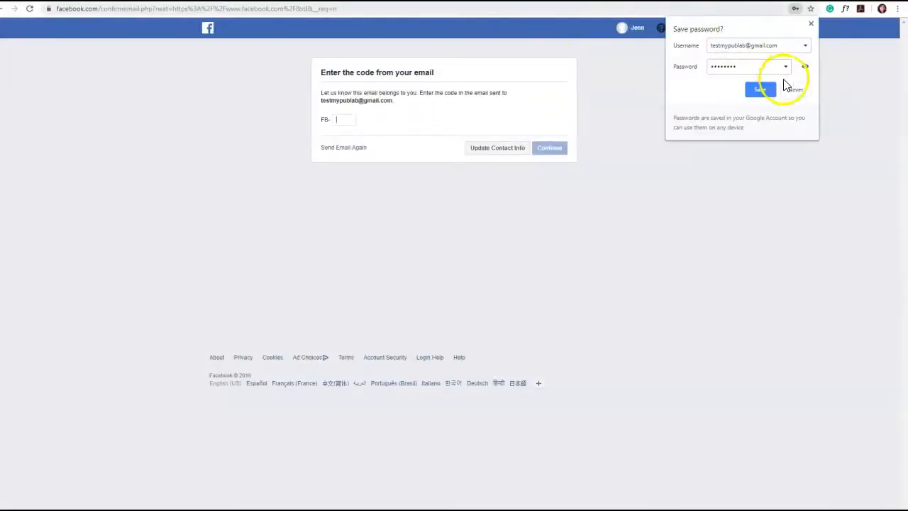
left_click(763, 90)
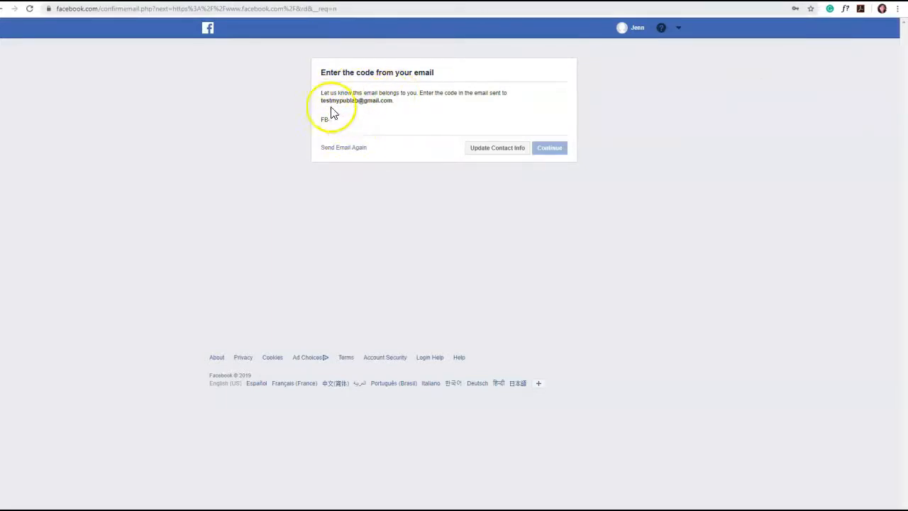
Switch to Gmail, open the Facebook confirmation email and confirm the new account from it
left_click_drag(323, 102, 393, 102)
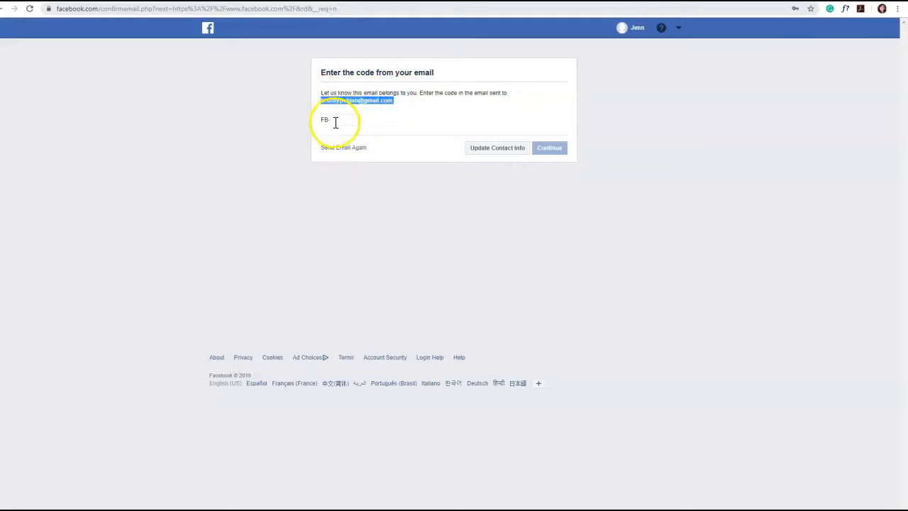
left_click(385, 1)
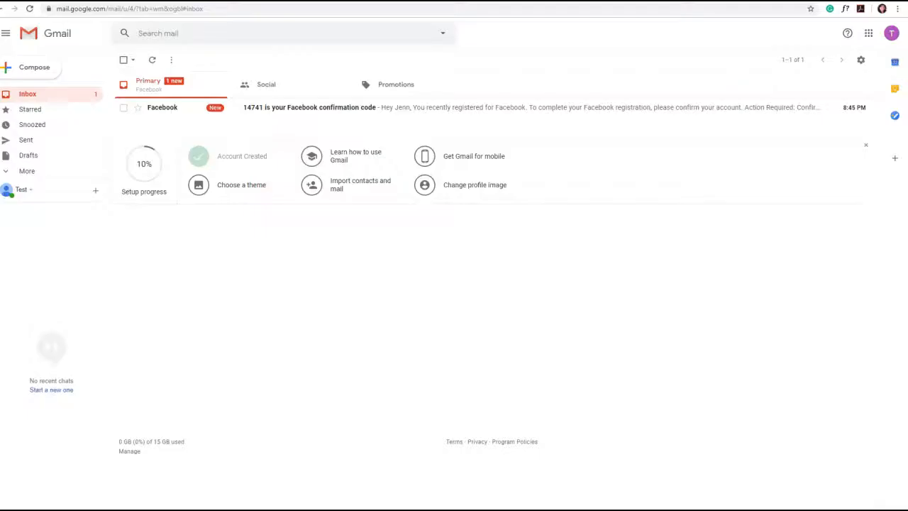
left_click(288, 110)
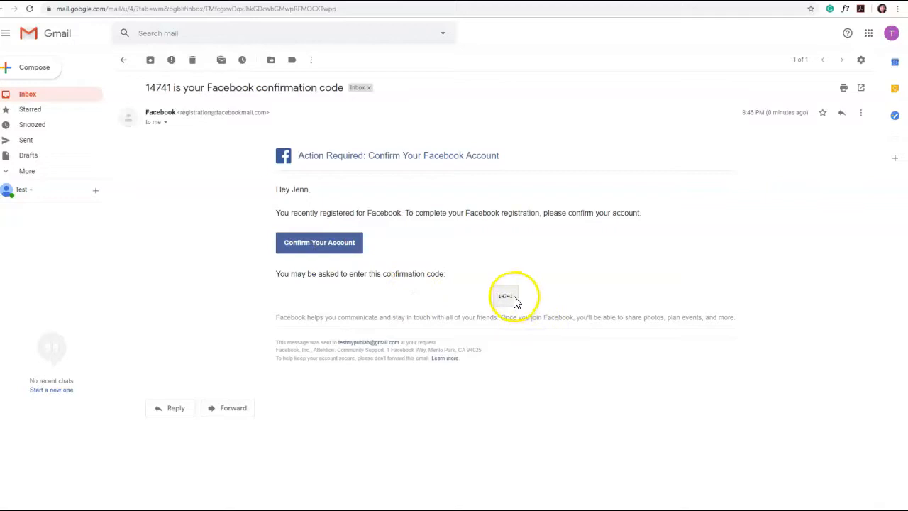
left_click(318, 248)
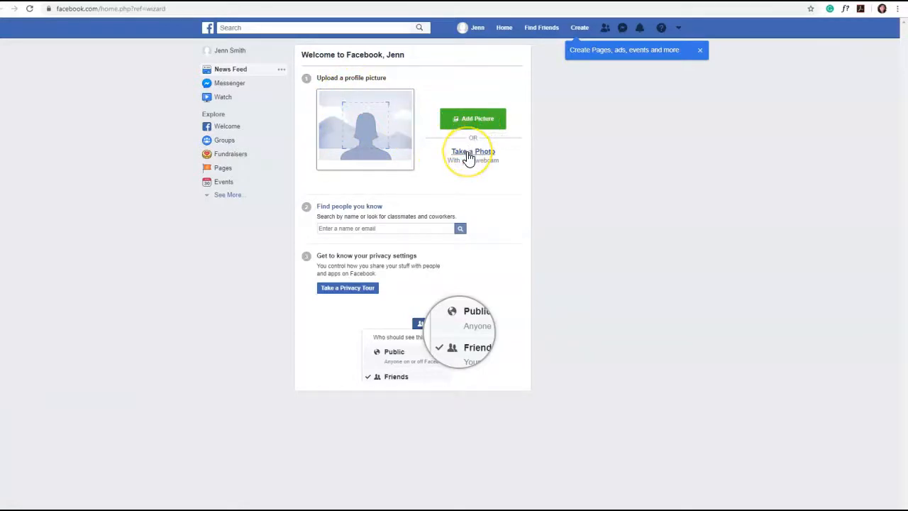
Upload the image "Profile pic" from the MyPubLab folder as the account's profile picture
left_click(488, 119)
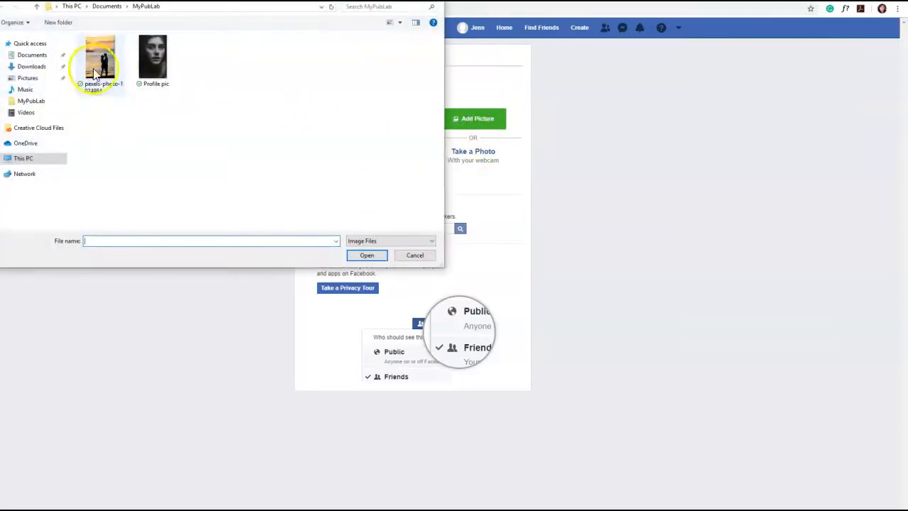
double_click(151, 62)
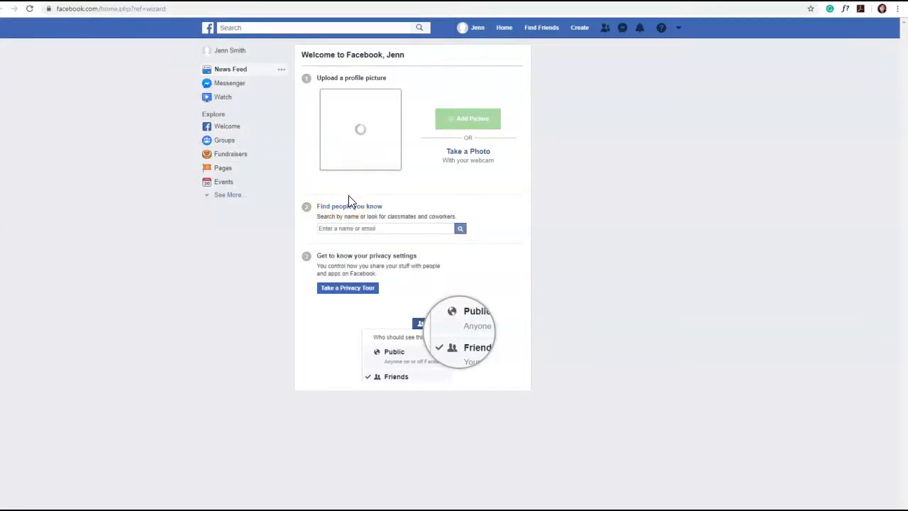
left_click(352, 181)
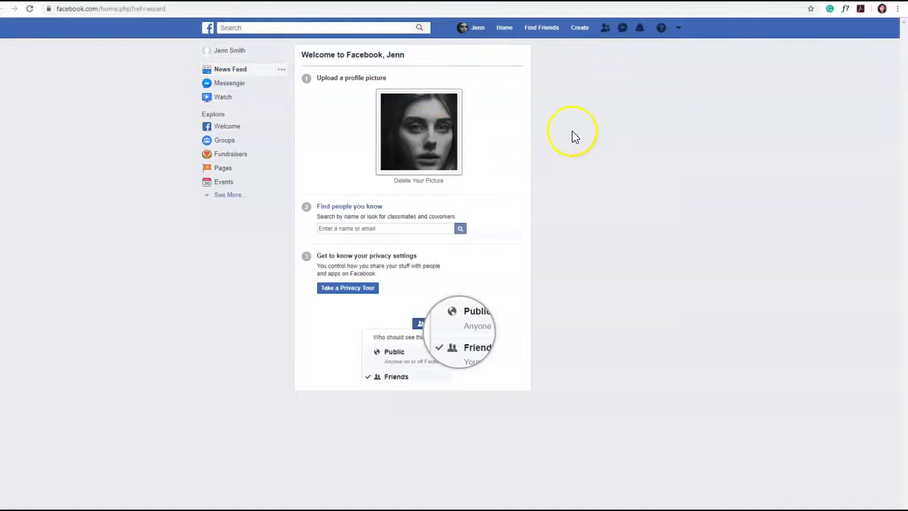
Start creating a new Facebook Page of the Community or Public Figure type
left_click(678, 29)
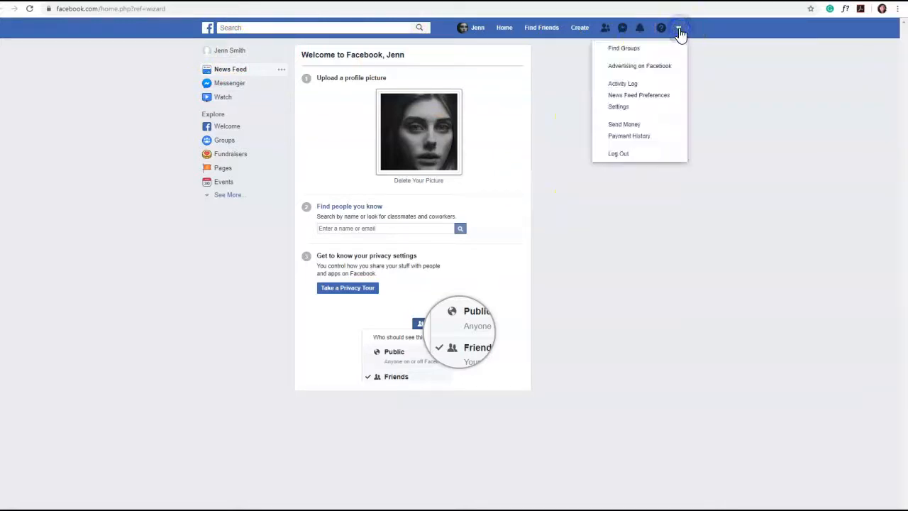
left_click(702, 44)
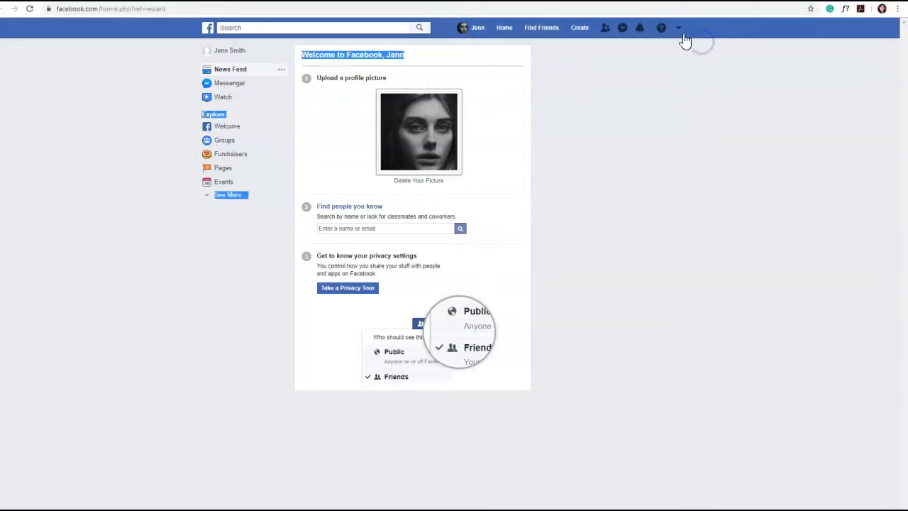
left_click(580, 30)
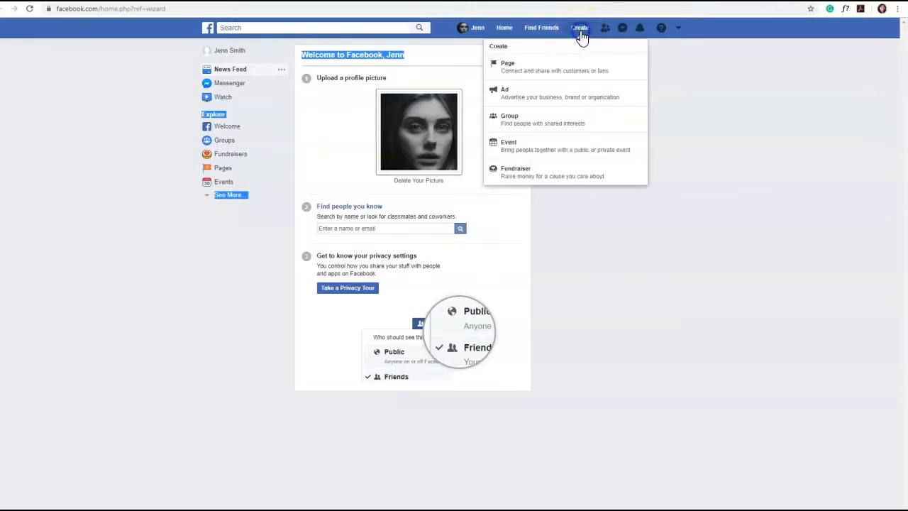
left_click(506, 71)
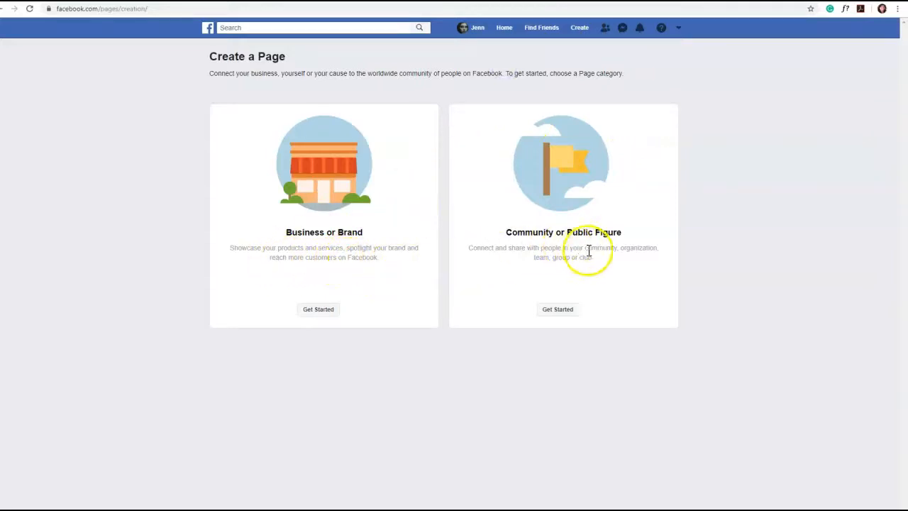
left_click(564, 309)
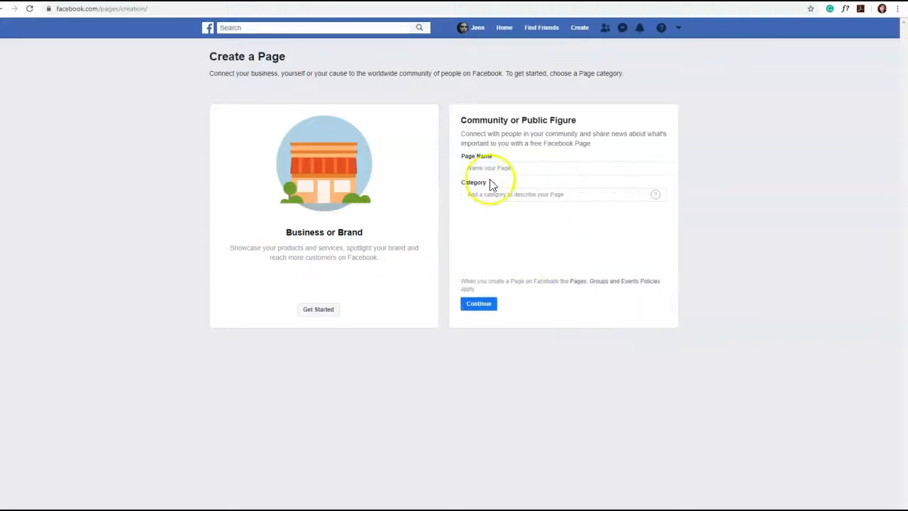
Enter the author's pen name as the Page name
left_click(493, 168)
left_click(528, 168)
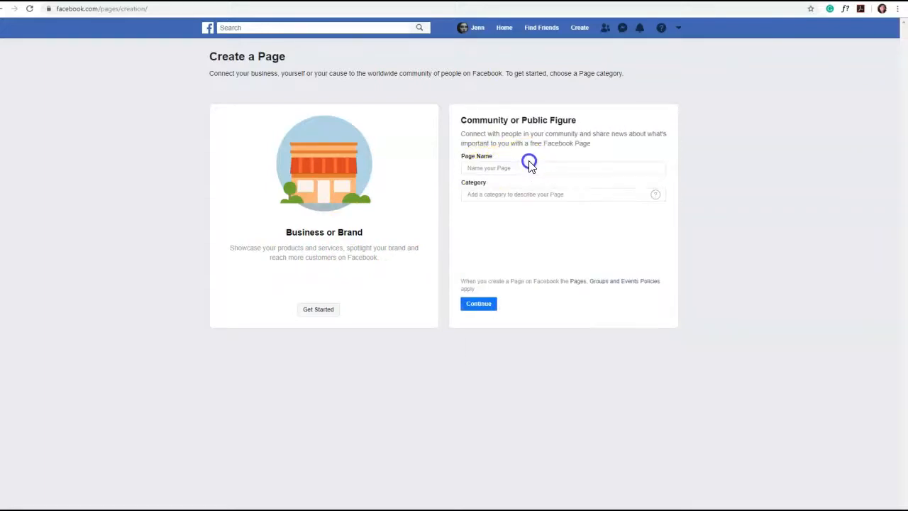
left_click(483, 171)
left_click(483, 171)
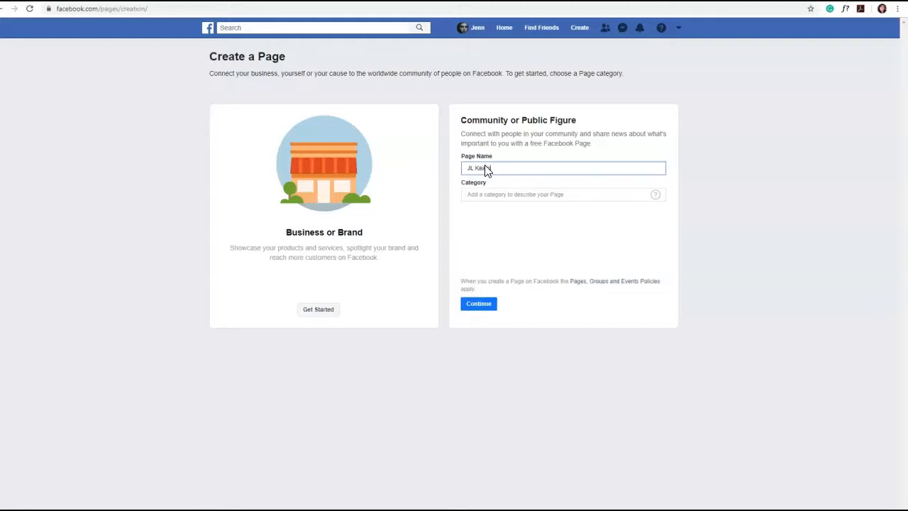
key("Tab")
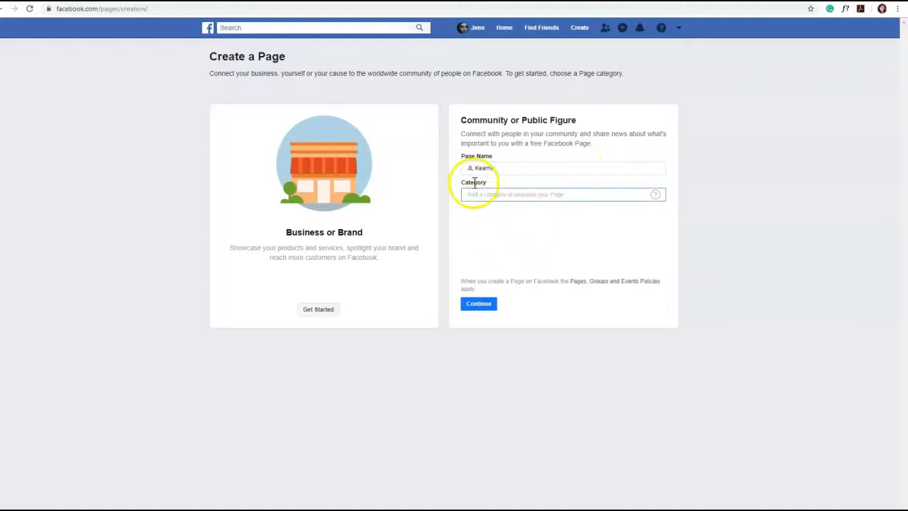
Set the Page category to Author and continue to the picture setup
left_click(502, 195)
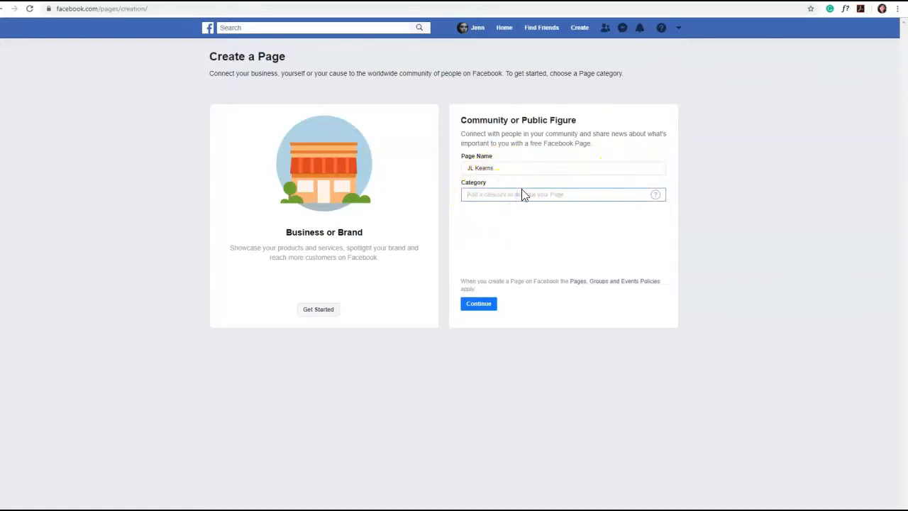
type("author")
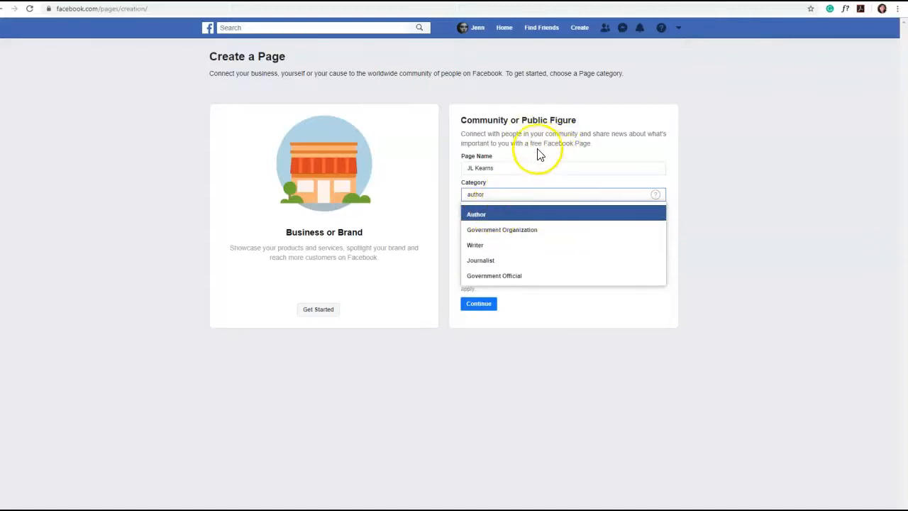
left_click(502, 219)
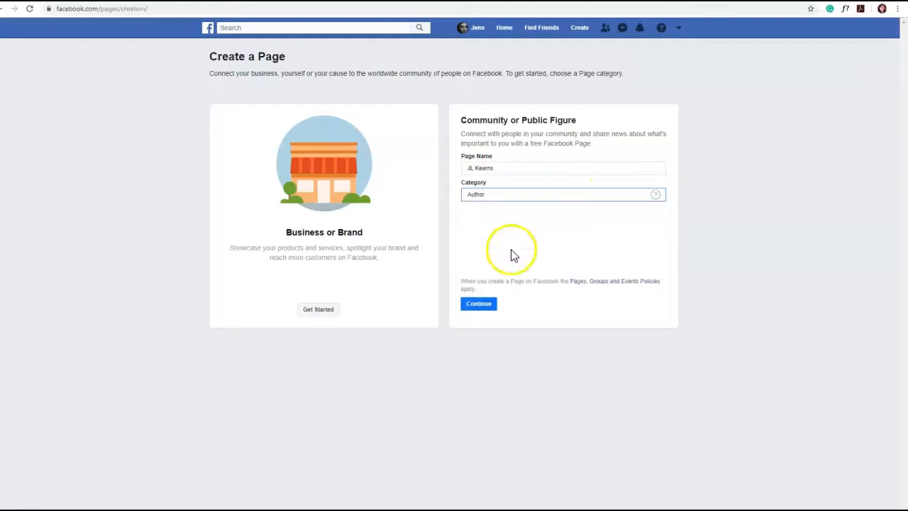
left_click(479, 305)
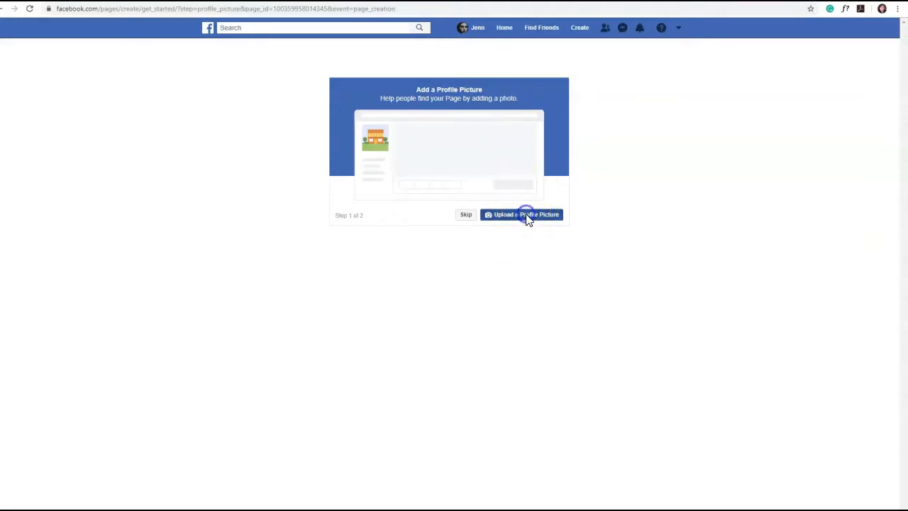
left_click(526, 216)
double_click(144, 56)
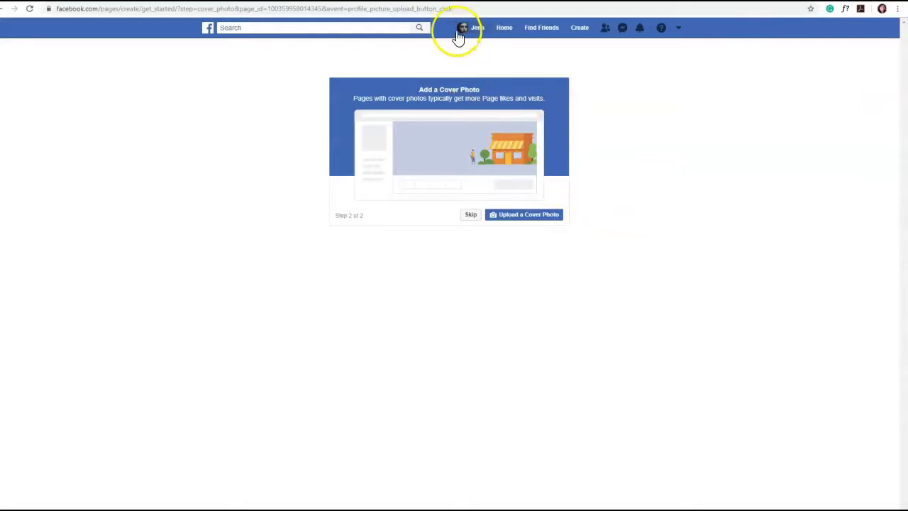
left_click(522, 216)
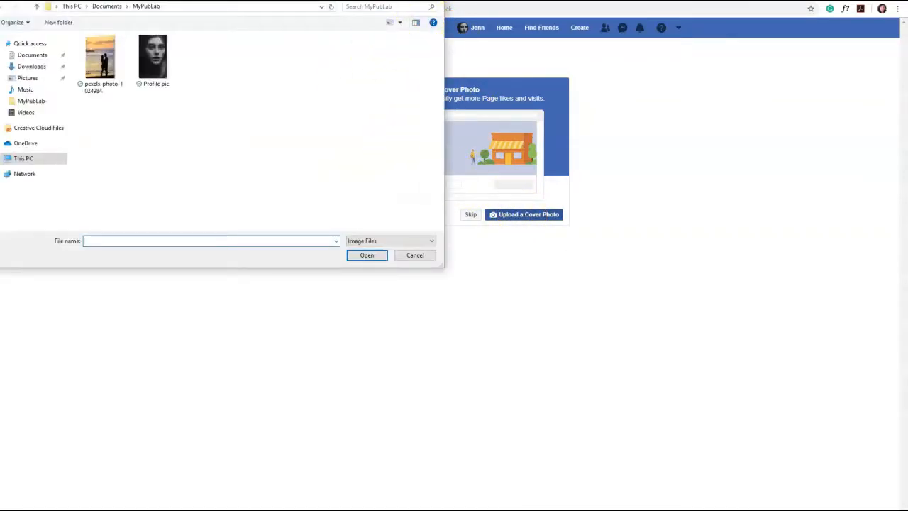
double_click(97, 61)
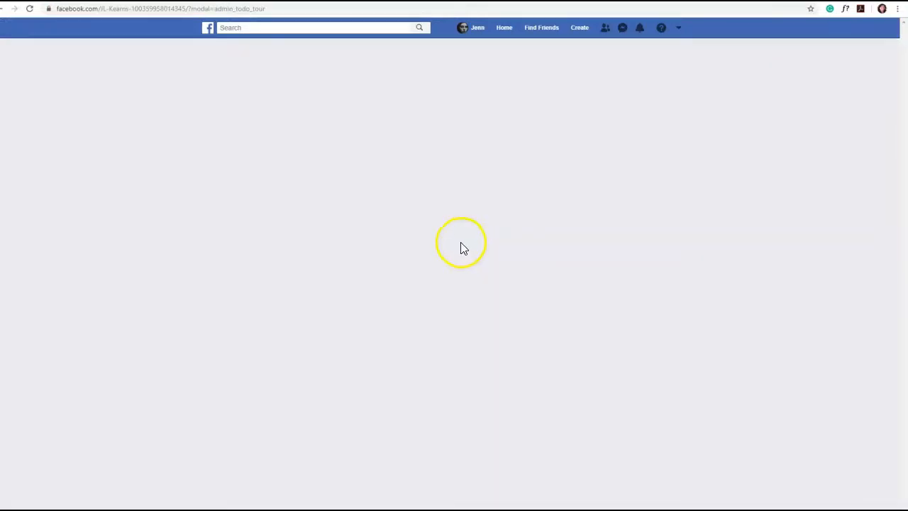
Add a cover to the Page by choosing the sunset couple picture from its existing photos
scroll(475, 189, "down", 5)
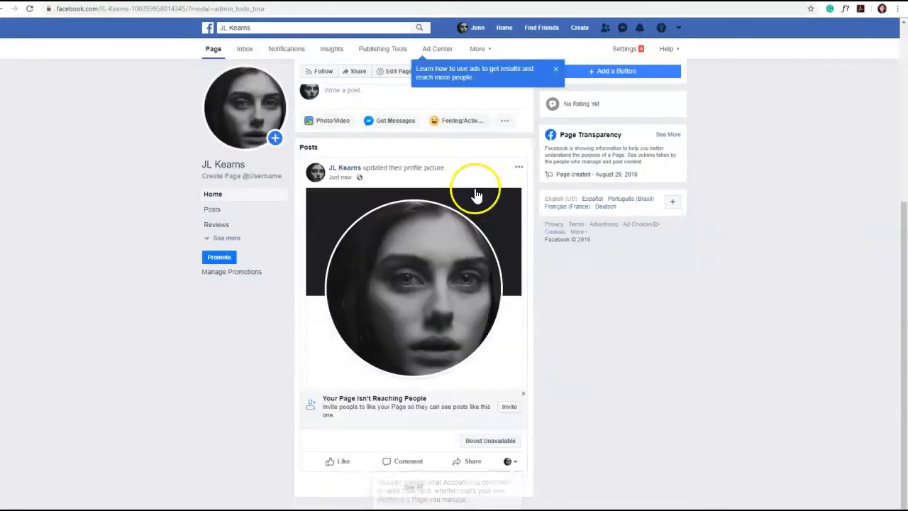
scroll(583, 270, "up", 4)
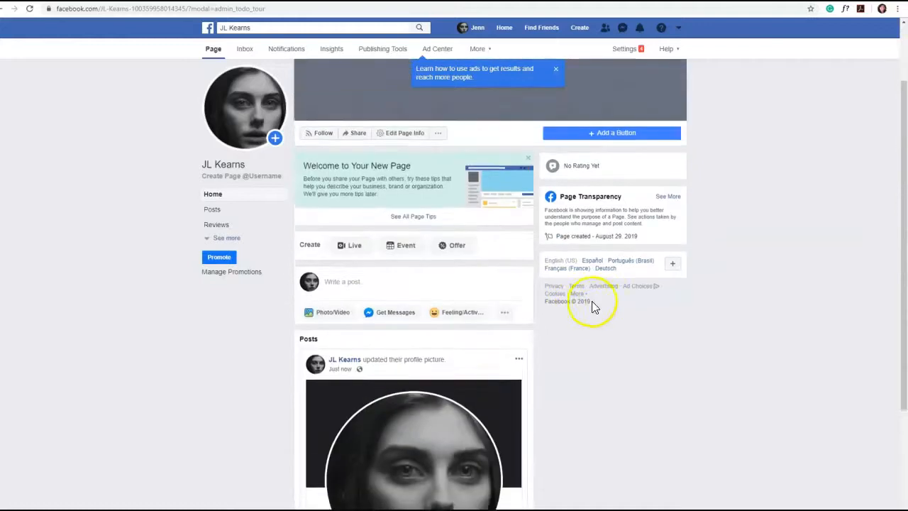
scroll(594, 306, "up", 2)
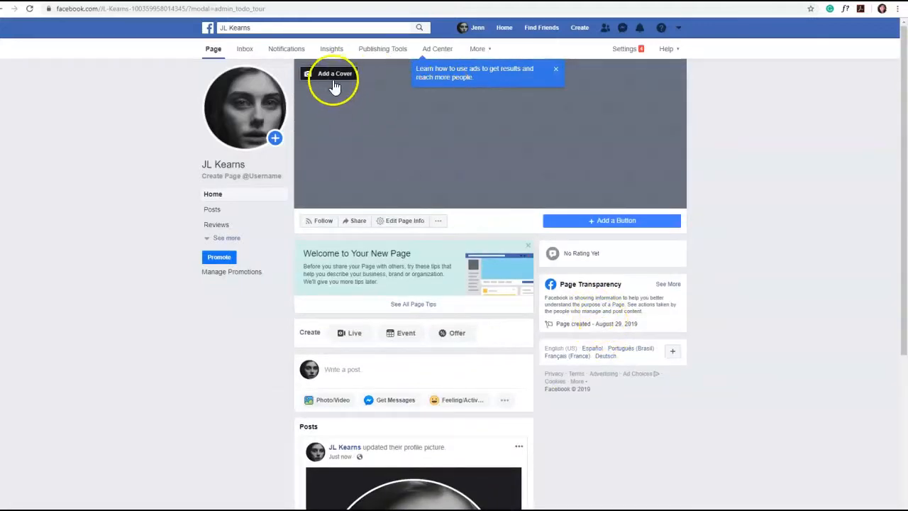
left_click(337, 76)
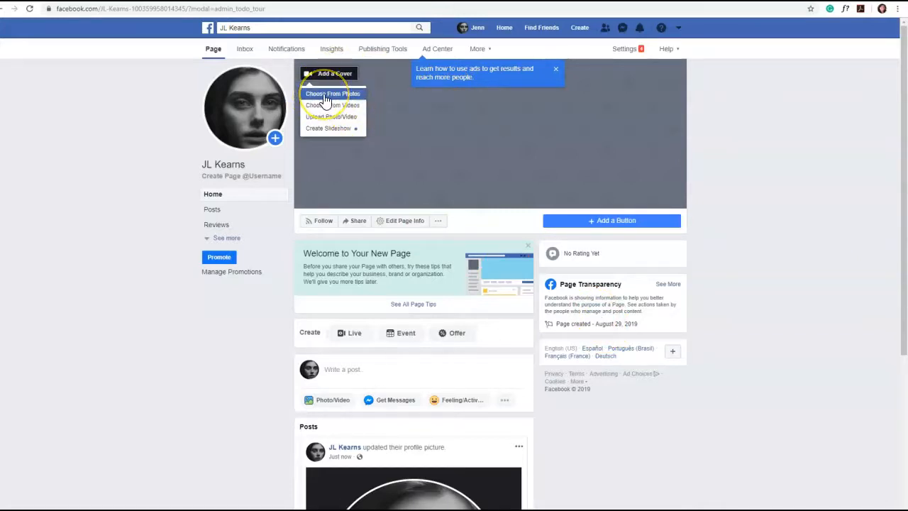
left_click(325, 96)
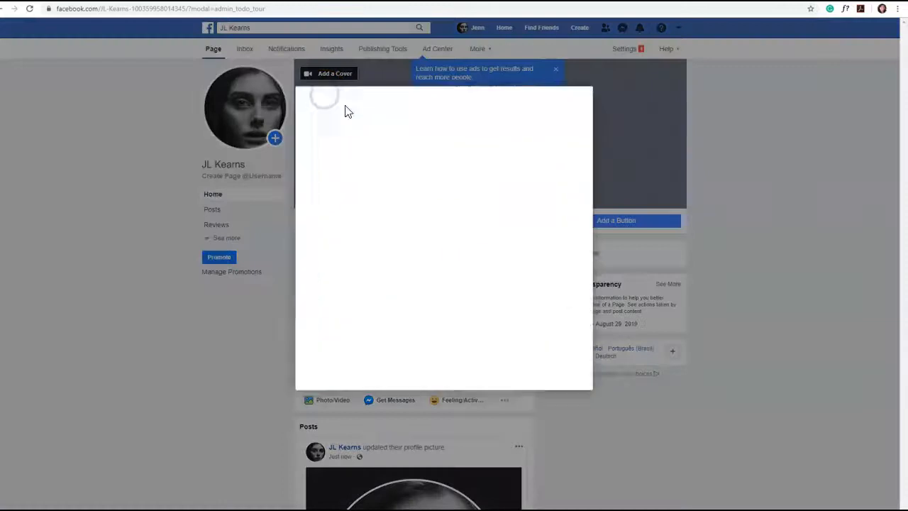
left_click(317, 140)
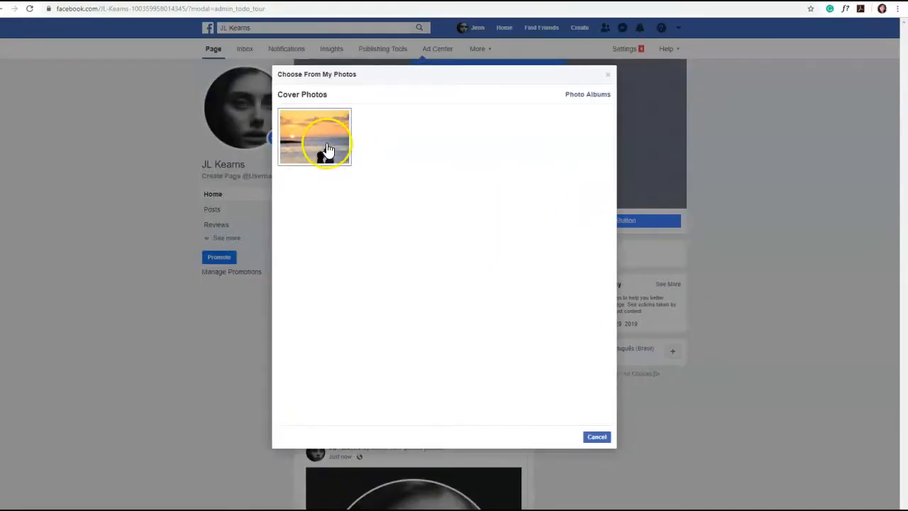
left_click(327, 149)
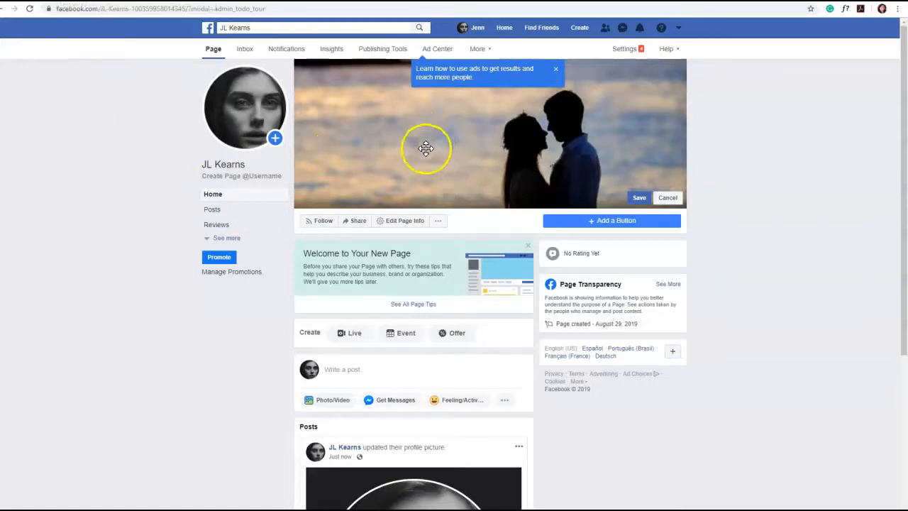
View the romance photo search pages on Unsplash and Pexels as sources of free cover images
mouse_move(252, 123)
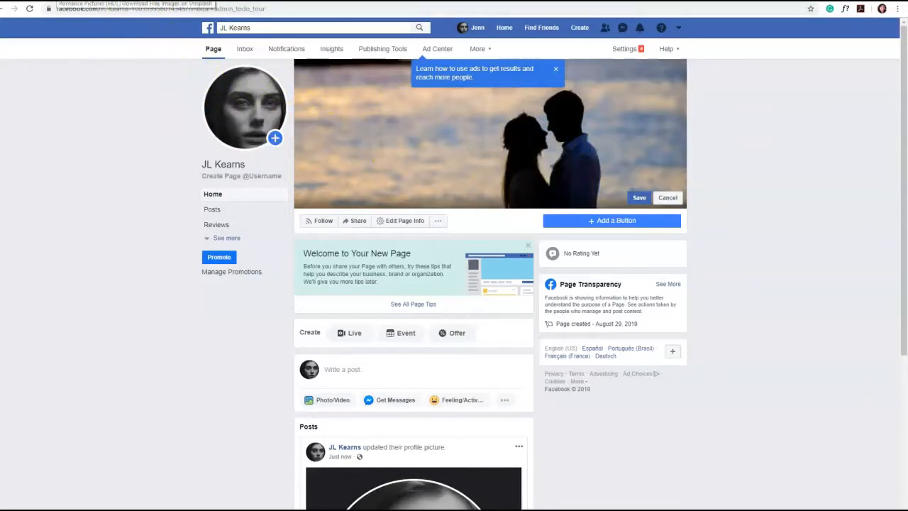
left_click(93, 1)
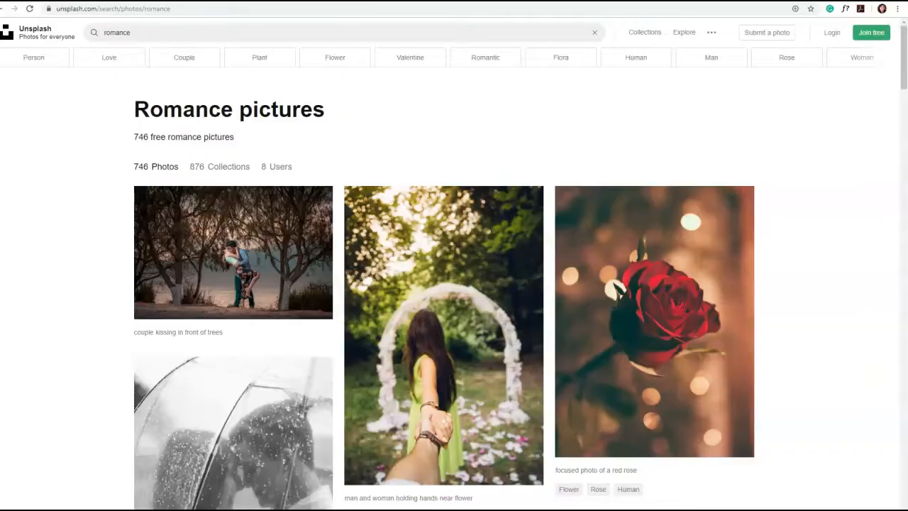
left_click(196, 1)
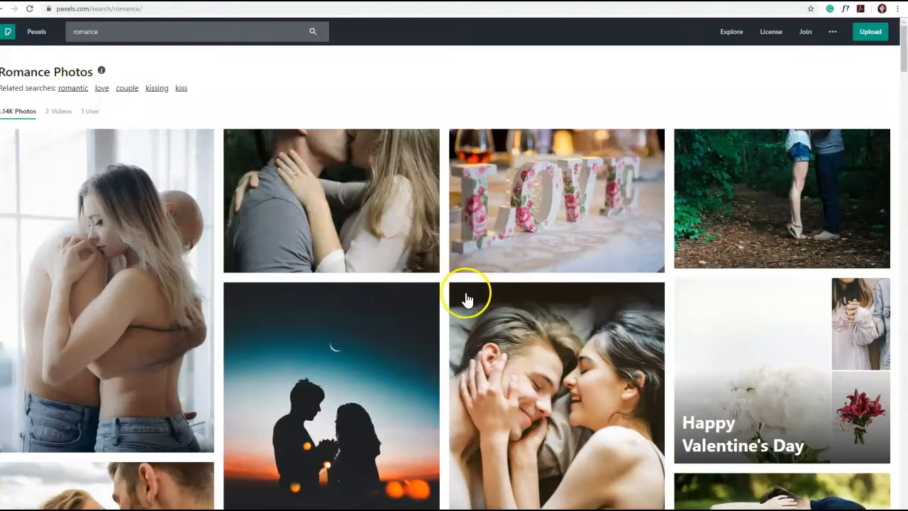
Browse the romance photo results on Pexels and Unsplash for suitable cover images
scroll(507, 312, "down", 3)
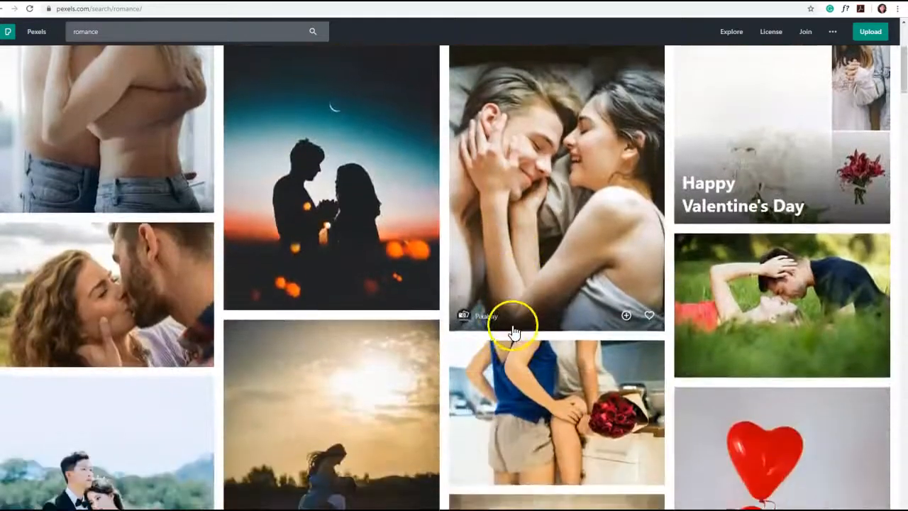
scroll(514, 332, "down", 5)
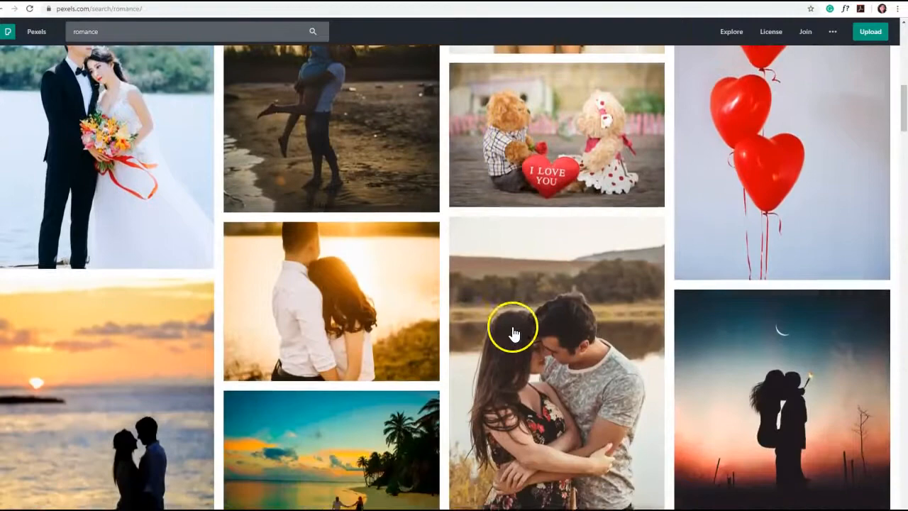
scroll(513, 333, "down", 6)
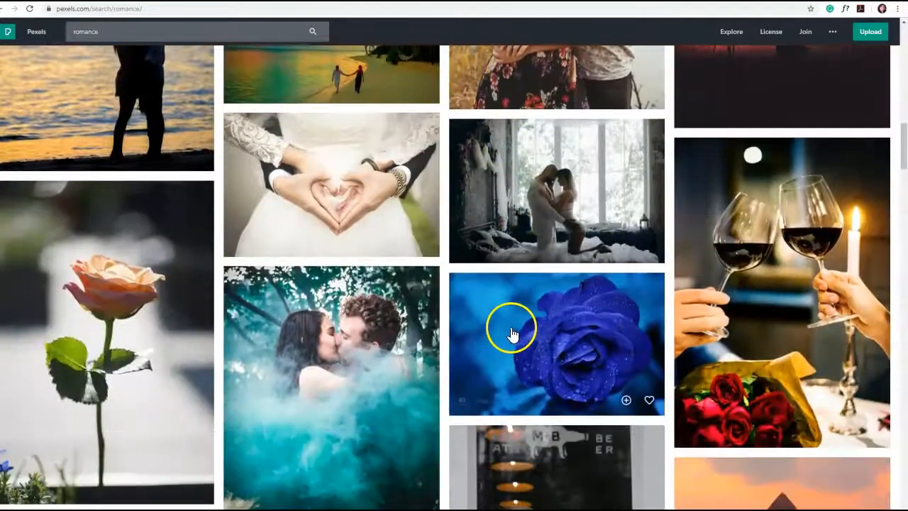
scroll(512, 333, "down", 5)
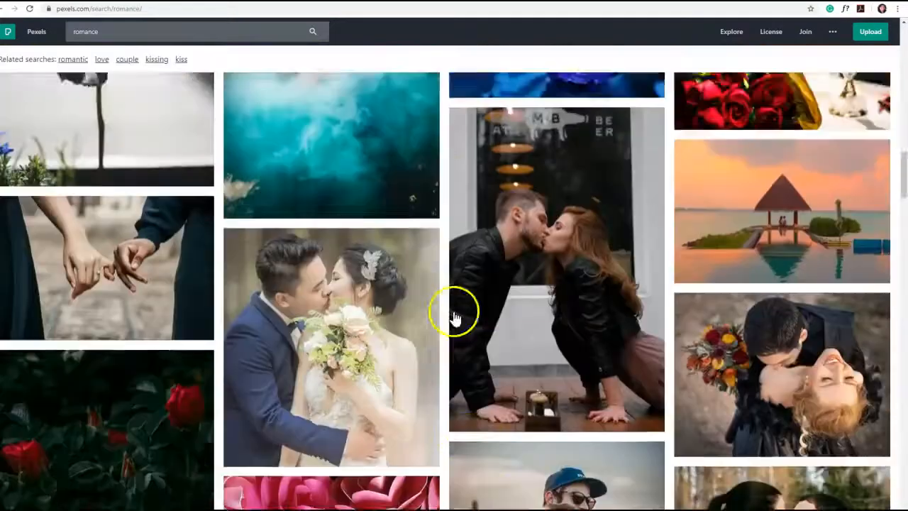
scroll(454, 316, "up", 15)
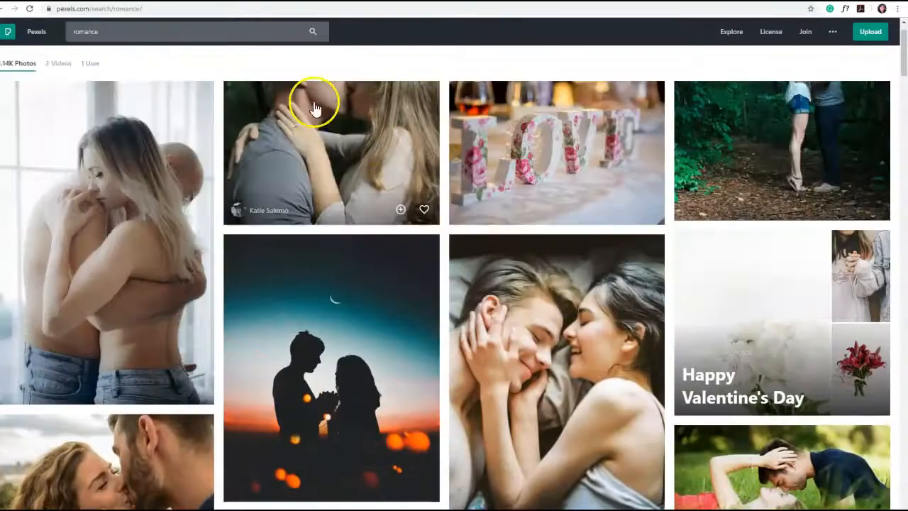
left_click(142, 1)
scroll(454, 273, "down", 2)
scroll(415, 289, "up", 2)
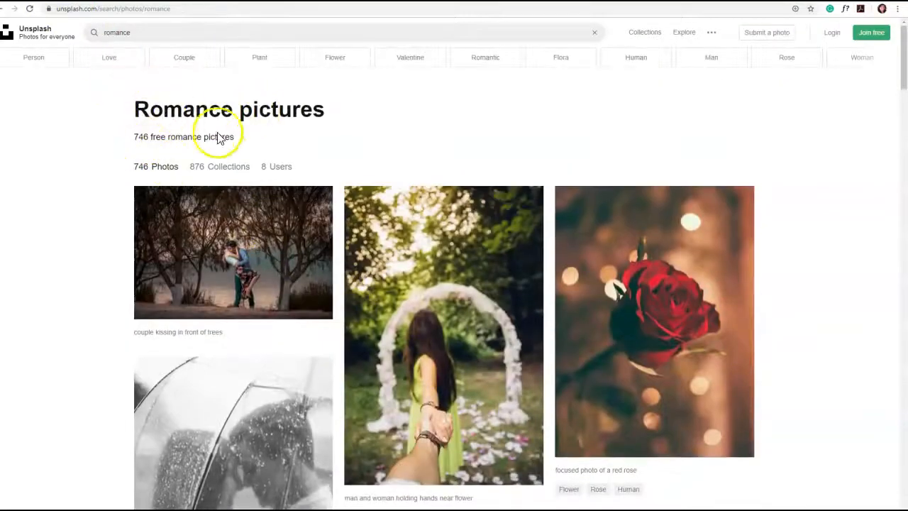
left_click(167, 1)
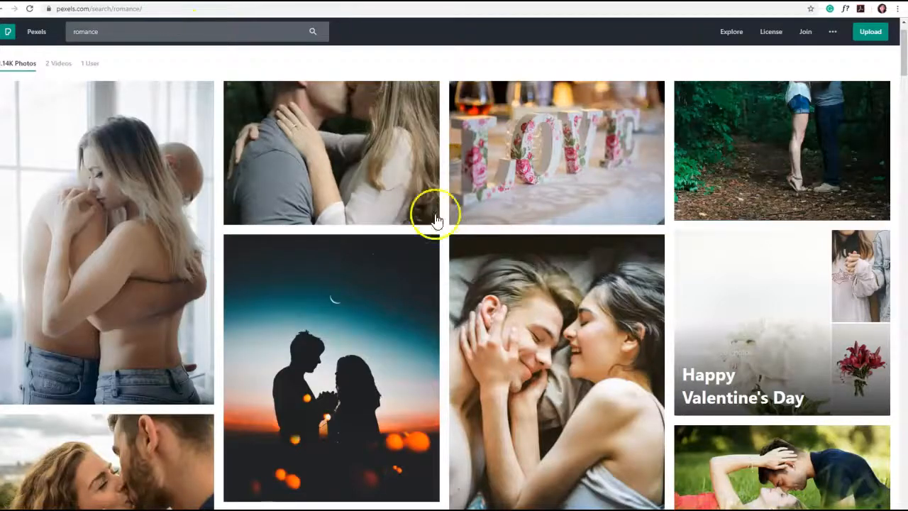
scroll(628, 333, "down", 3)
scroll(401, 355, "up", 4)
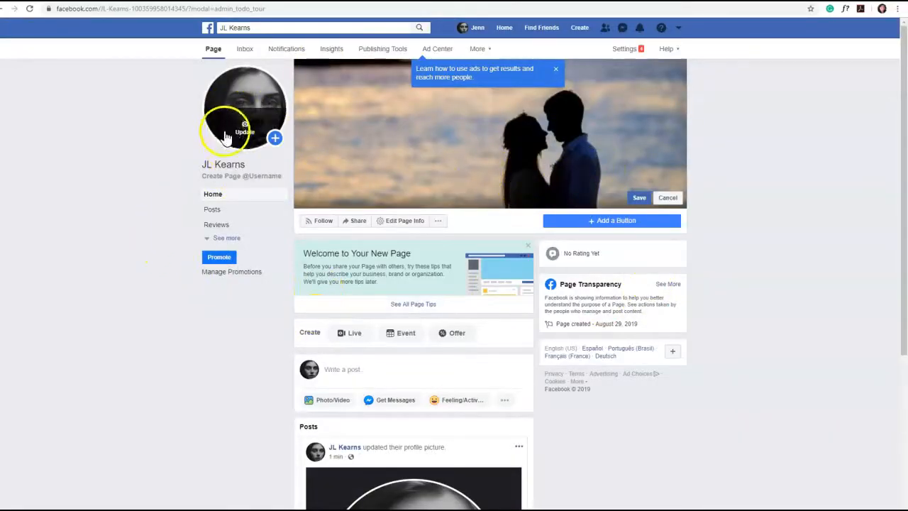
Try to create a Page username made of the author's name followed by "author"
left_click(260, 177)
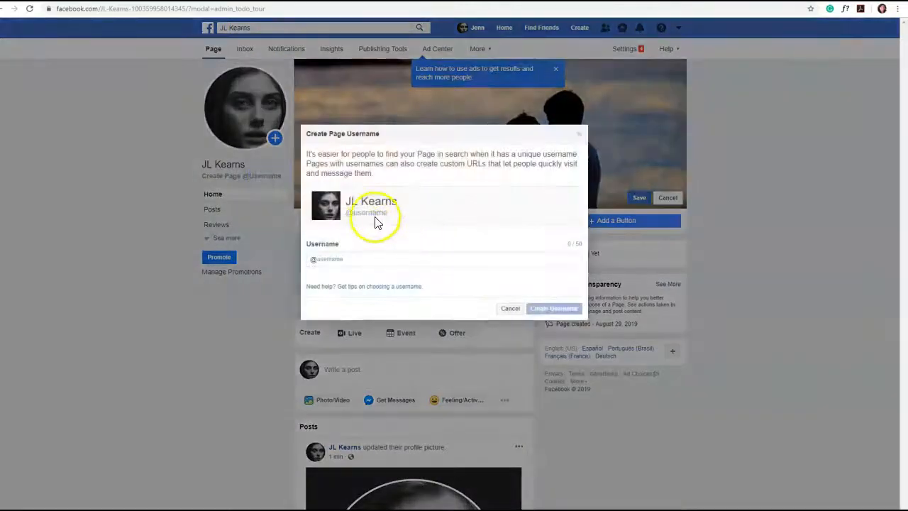
left_click(343, 258)
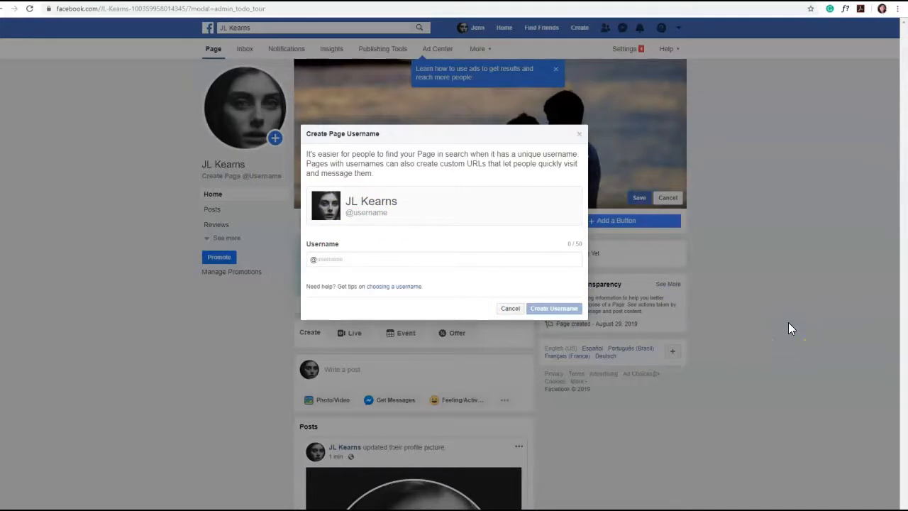
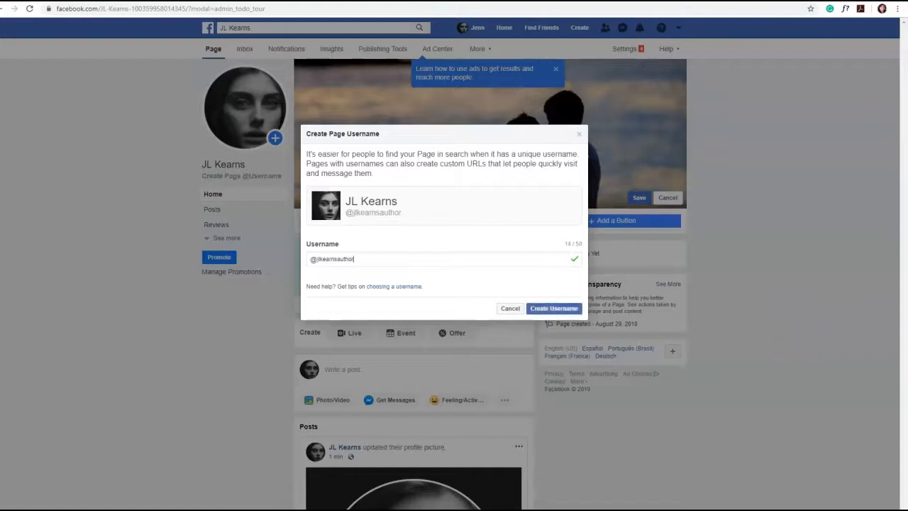
left_click(551, 307)
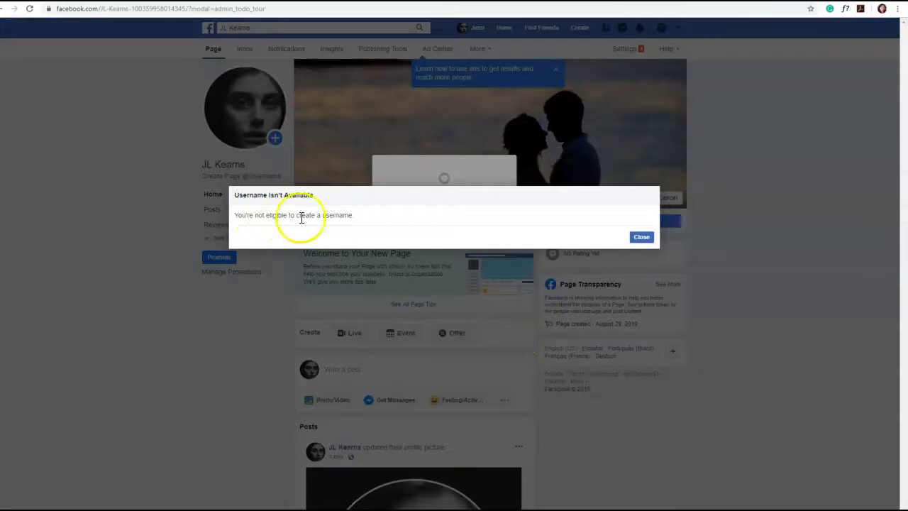
left_click(641, 237)
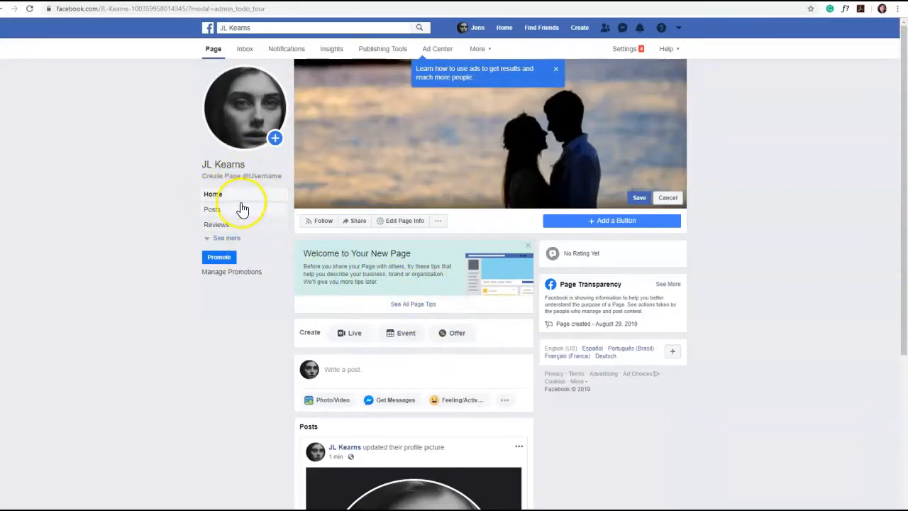
Show all of the Page's sections, open About and look through its editable details, including the Awards entry
left_click(226, 239)
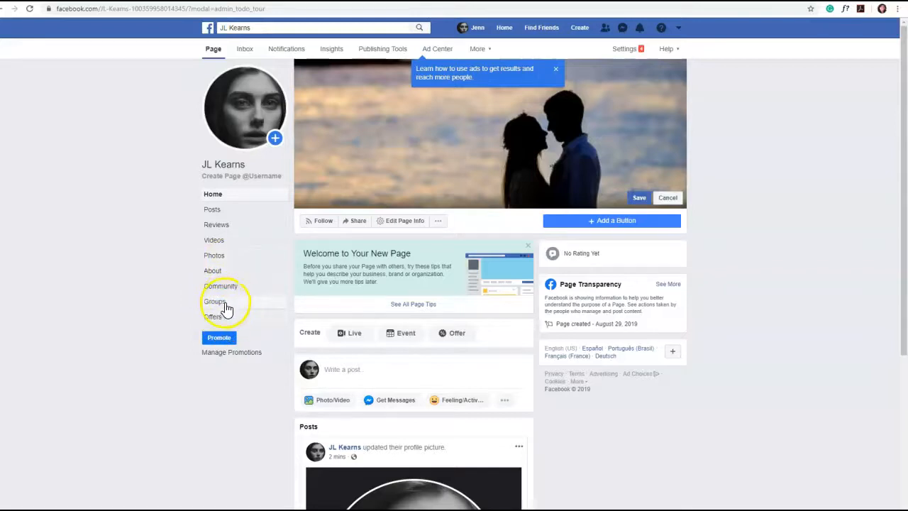
left_click(215, 271)
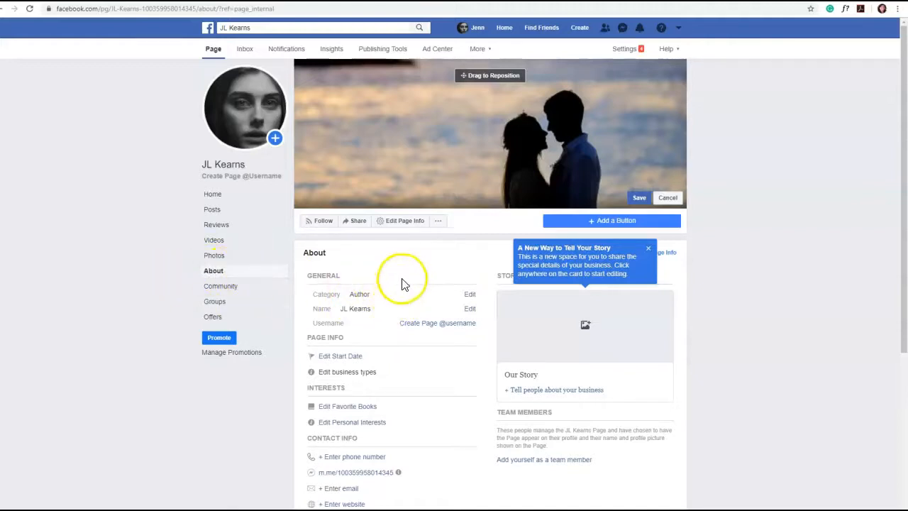
scroll(407, 334, "down", 3)
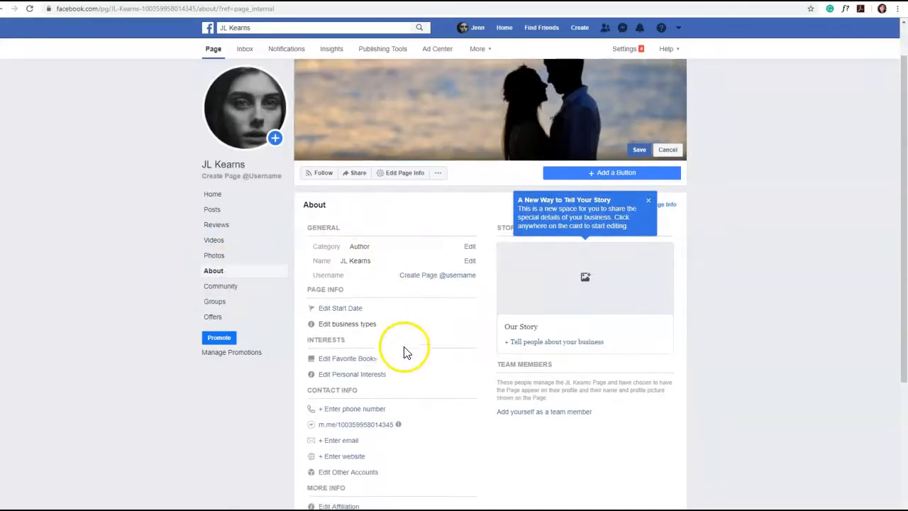
scroll(418, 358, "down", 2)
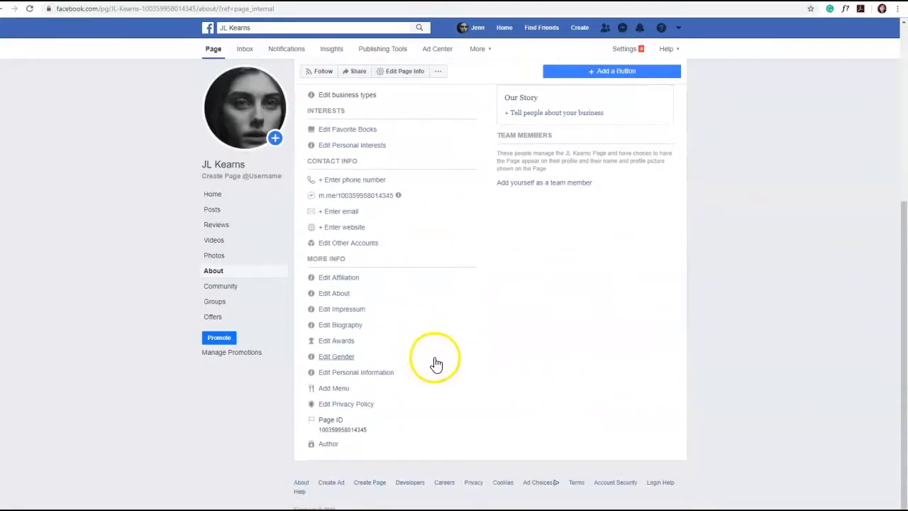
scroll(436, 340, "up", 2)
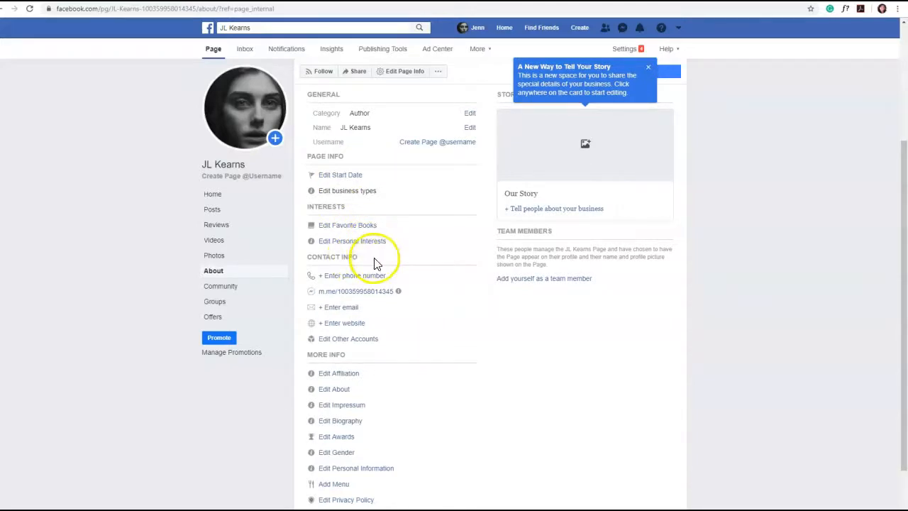
scroll(427, 334, "down", 1)
scroll(426, 334, "down", 1)
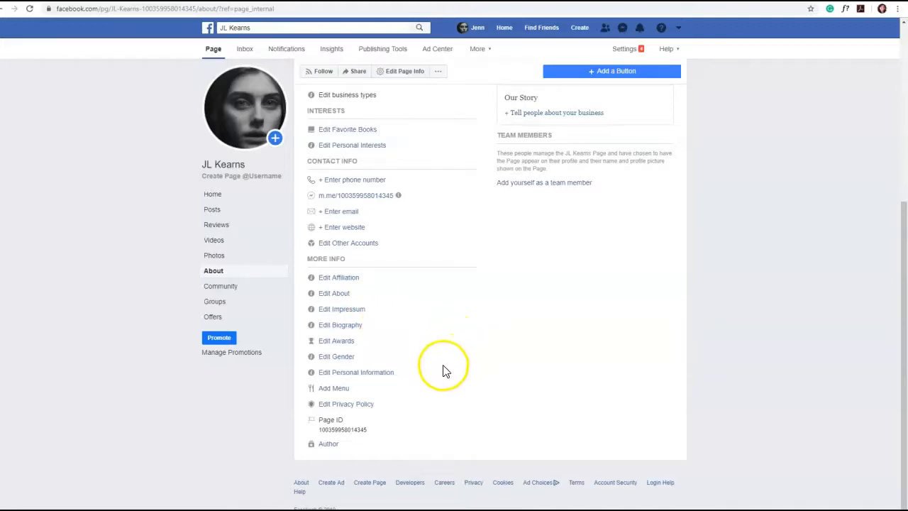
left_click(339, 344)
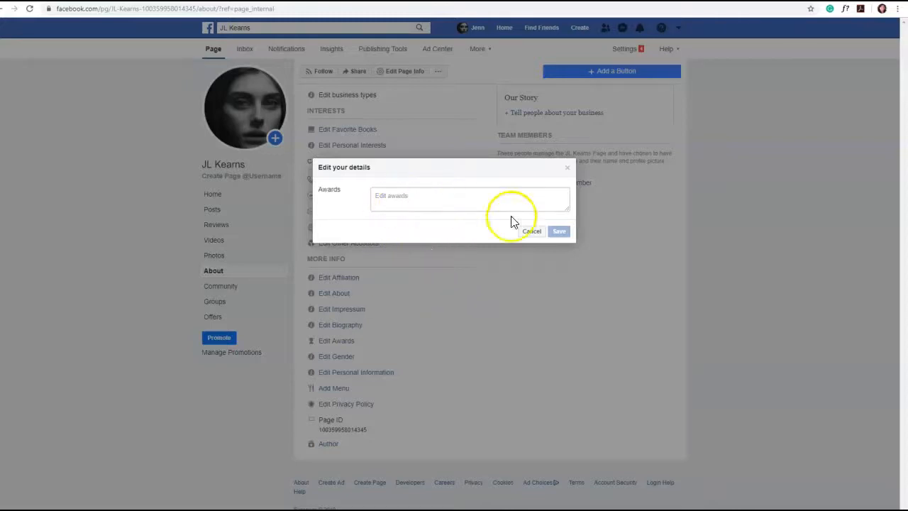
left_click(535, 236)
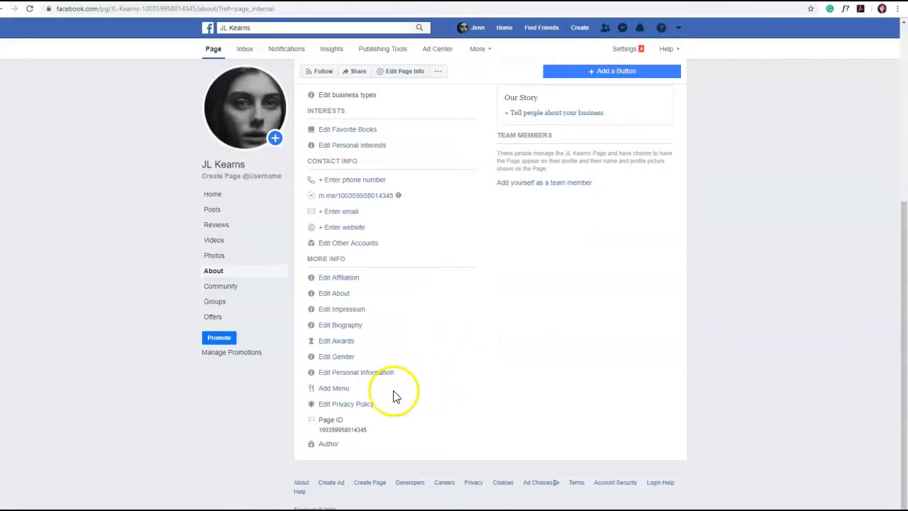
scroll(436, 395, "up", 6)
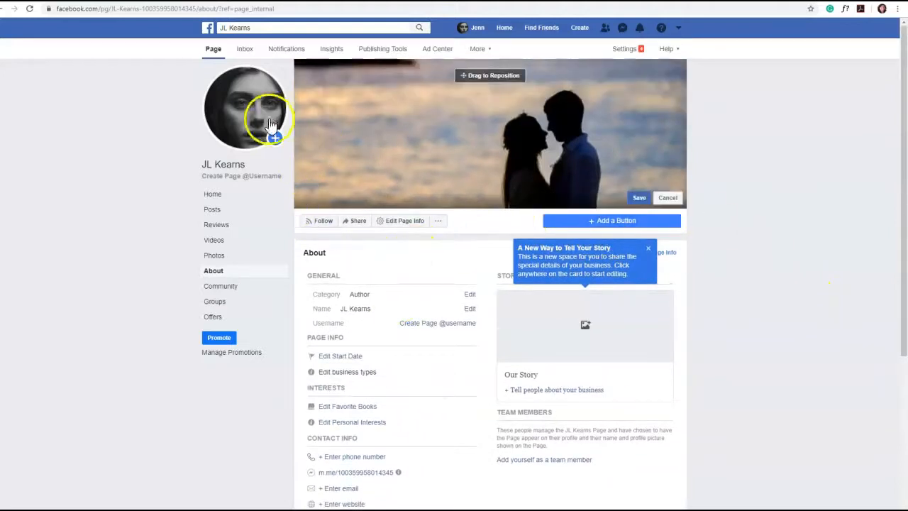
Go from About to the Page's posts and examine the new post composer and its sharing options
left_click(213, 194)
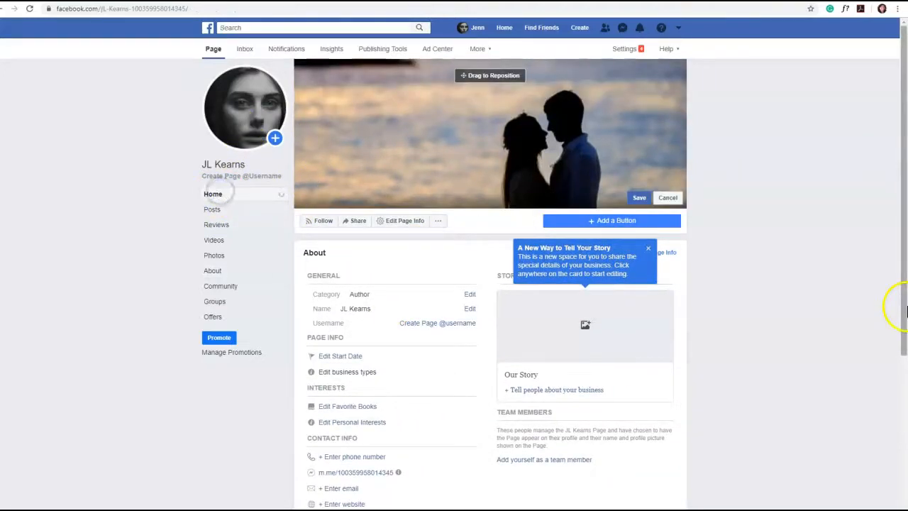
left_click(216, 194)
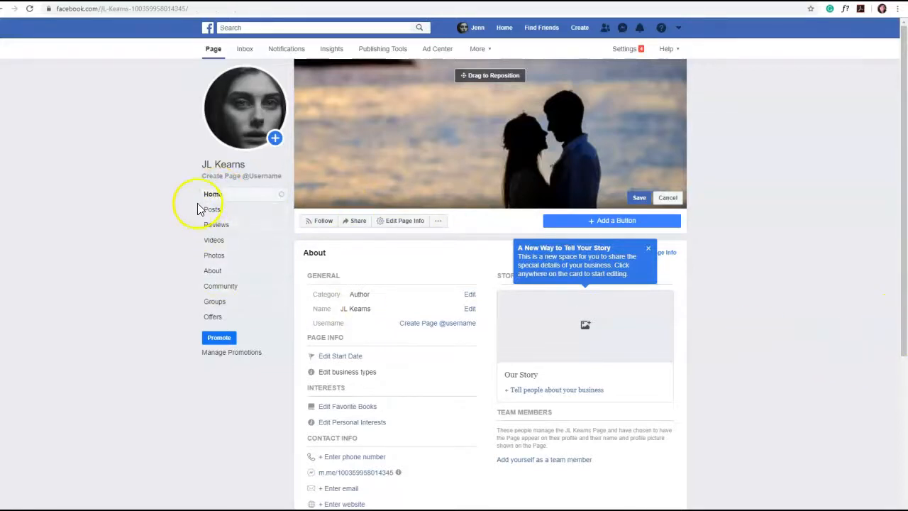
left_click(211, 210)
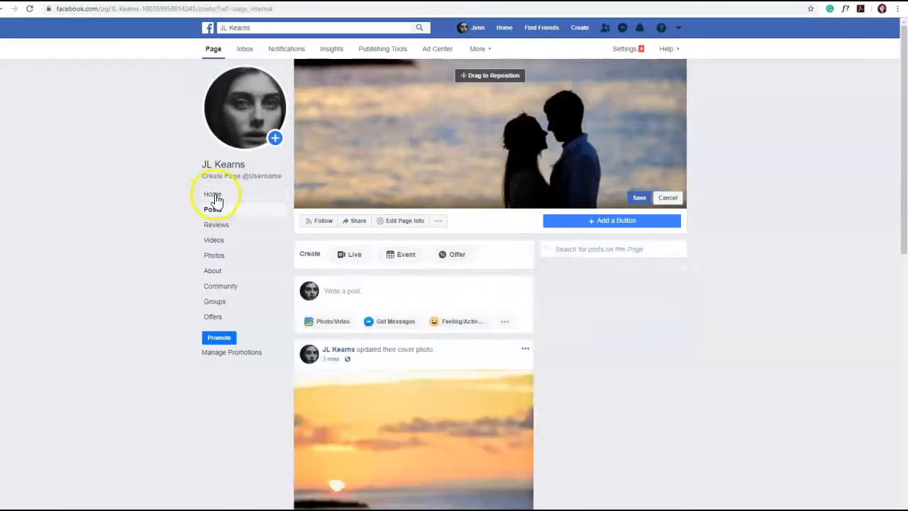
left_click(215, 197)
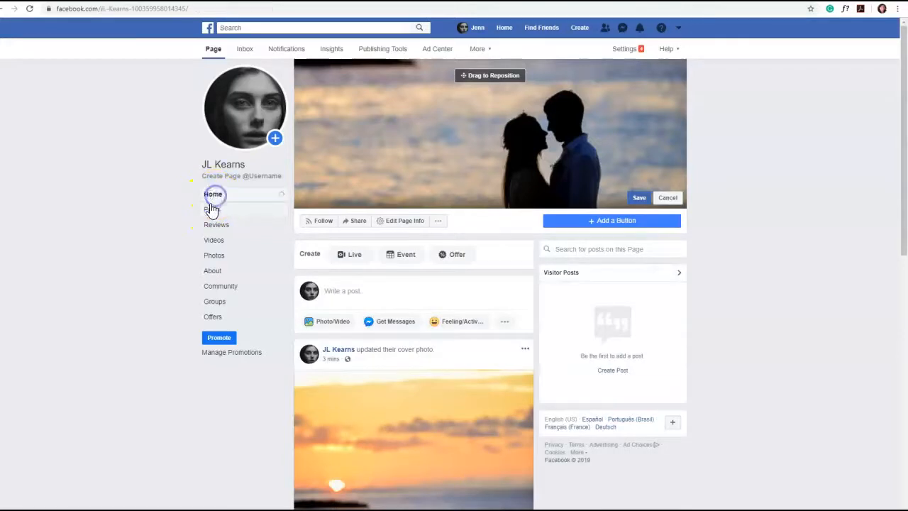
left_click(346, 290)
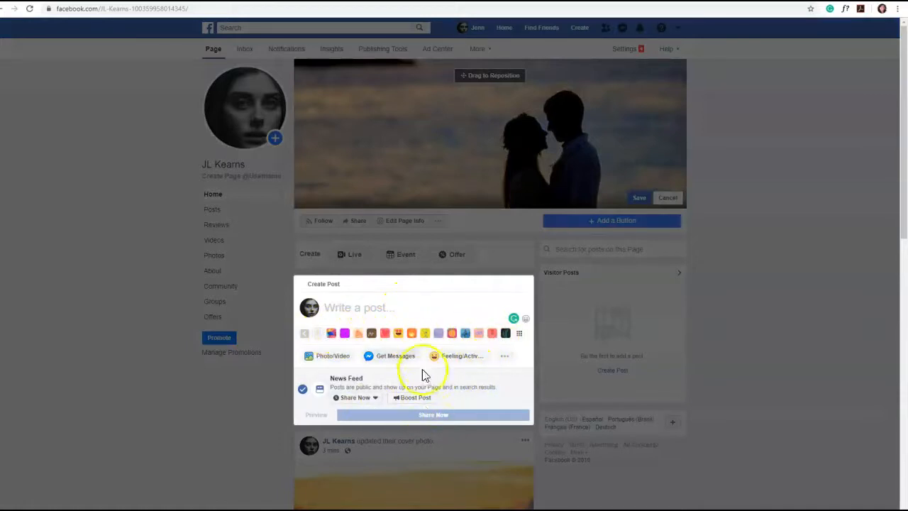
scroll(419, 367, "down", 1)
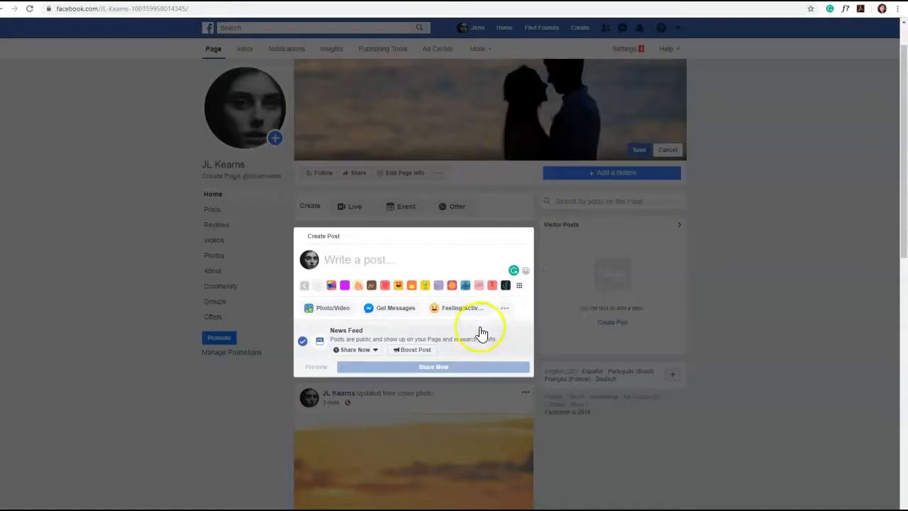
left_click(348, 248)
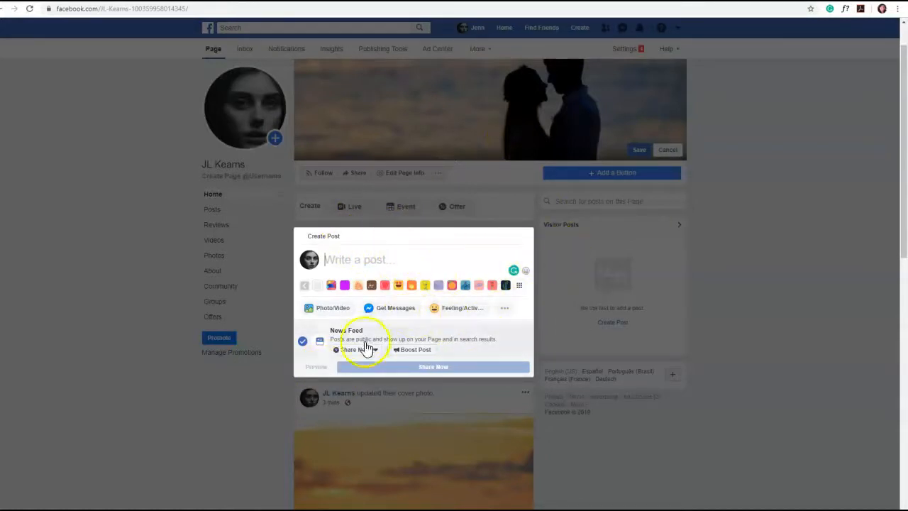
left_click(552, 387)
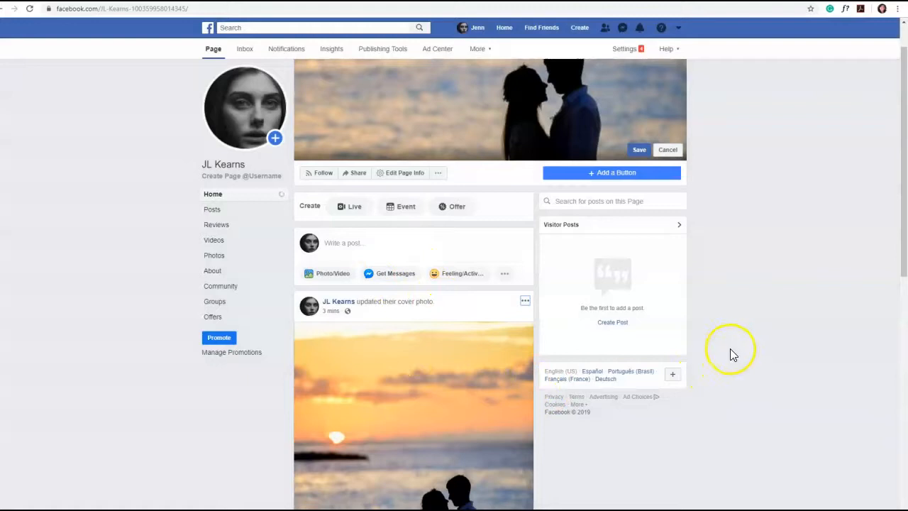
Look through the cover photo and profile picture update posts on the Page
scroll(733, 354, "down", 1)
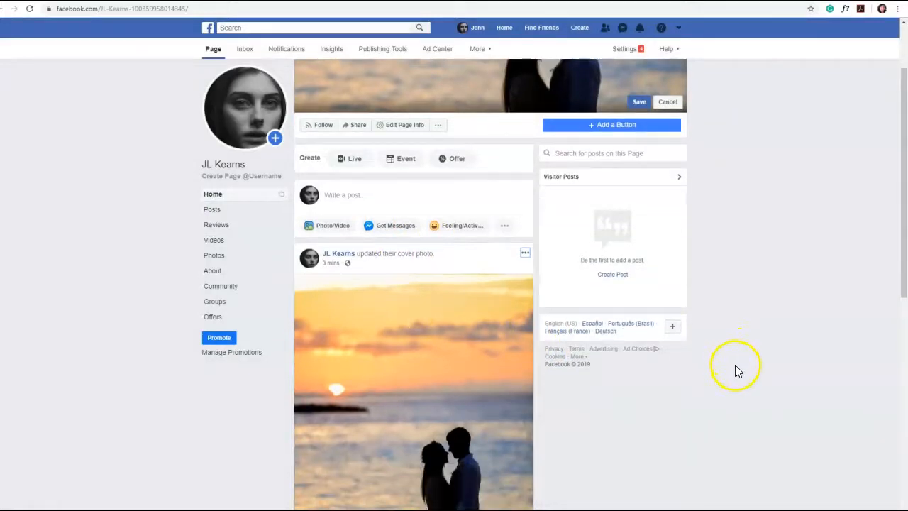
scroll(734, 367, "down", 3)
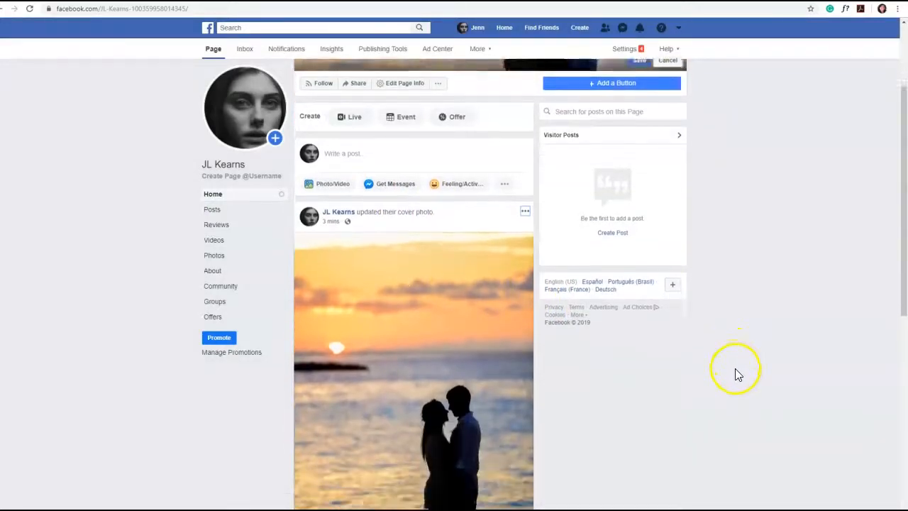
scroll(736, 372, "up", 4)
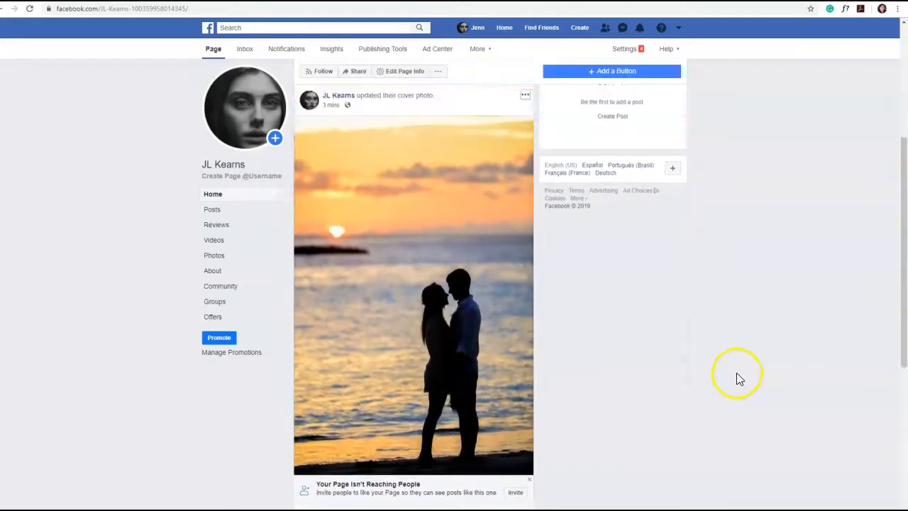
scroll(397, 298, "down", 2)
scroll(594, 369, "down", 6)
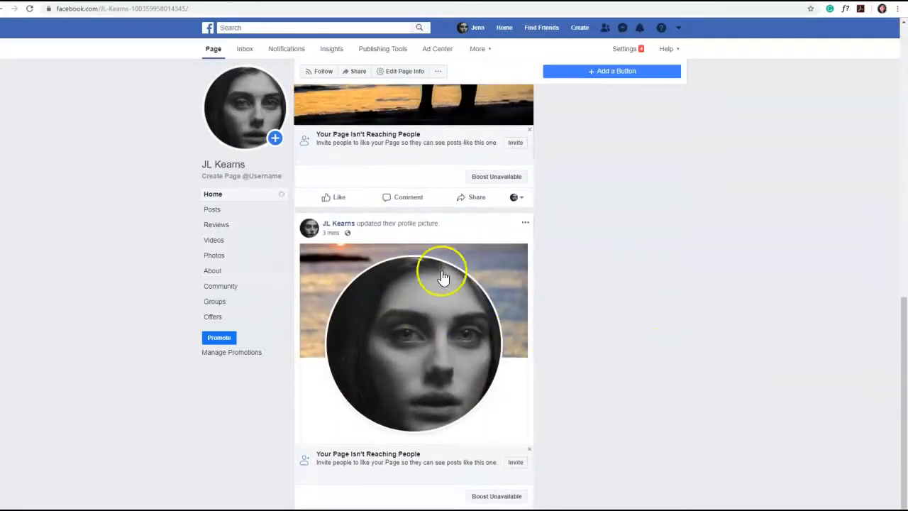
scroll(740, 393, "up", 5)
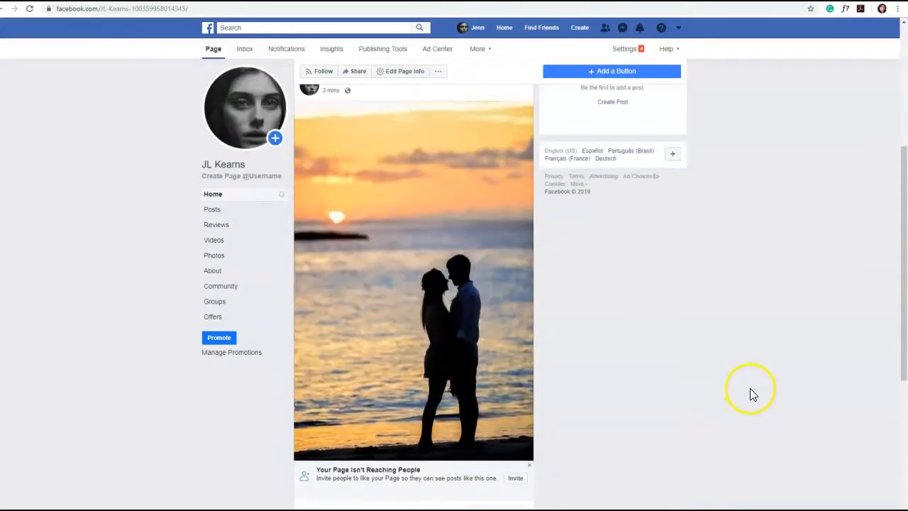
scroll(744, 386, "up", 4)
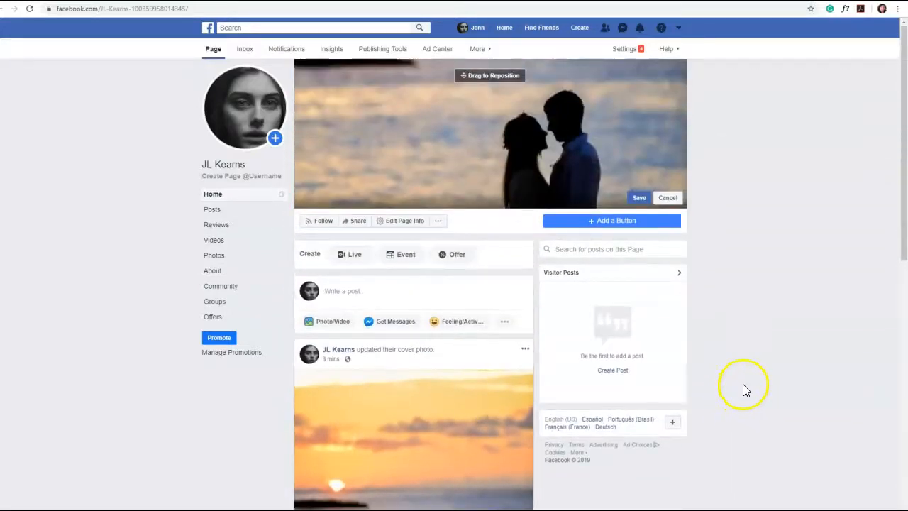